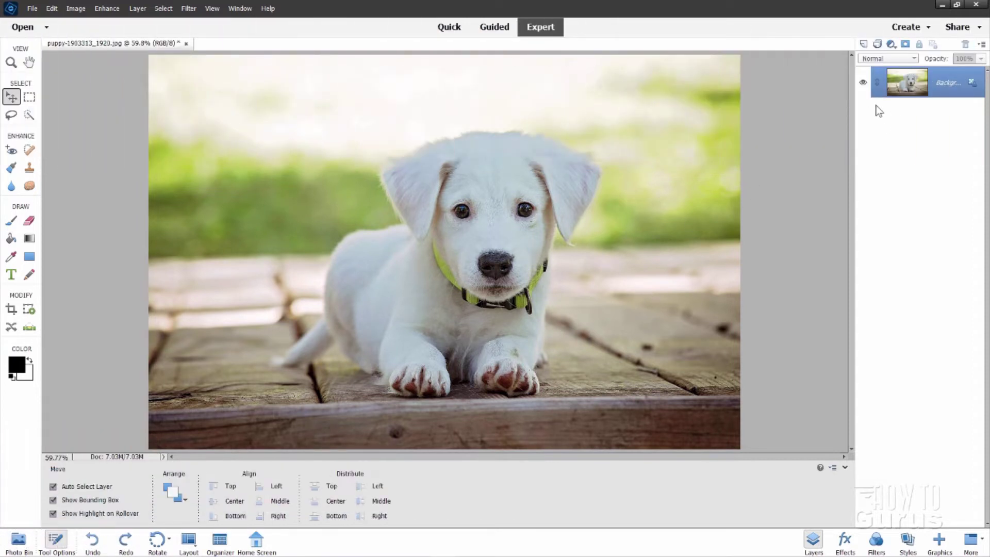
Step: Duplicate the Background layer to create a 'Background copy' layer above it
right_click(945, 84)
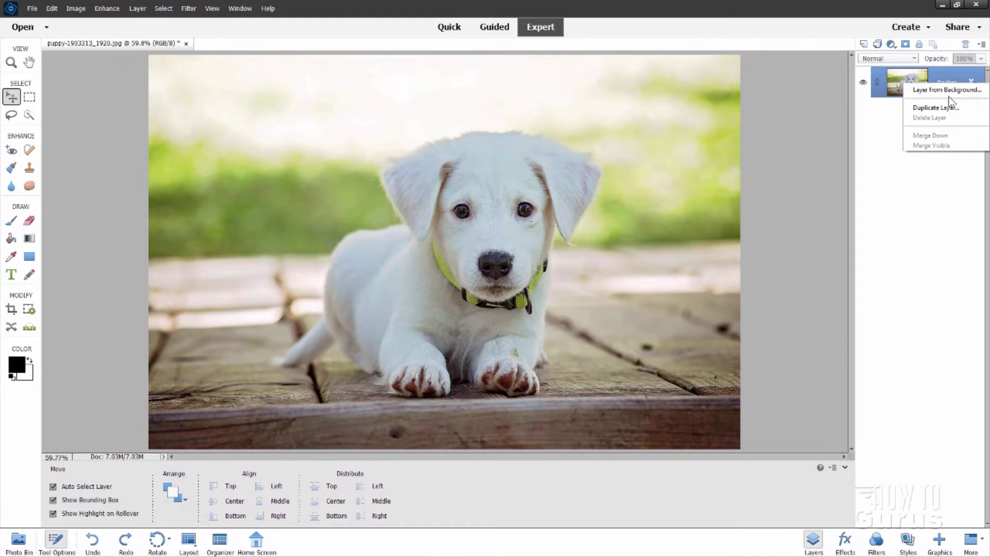
left_click(933, 107)
left_click(586, 168)
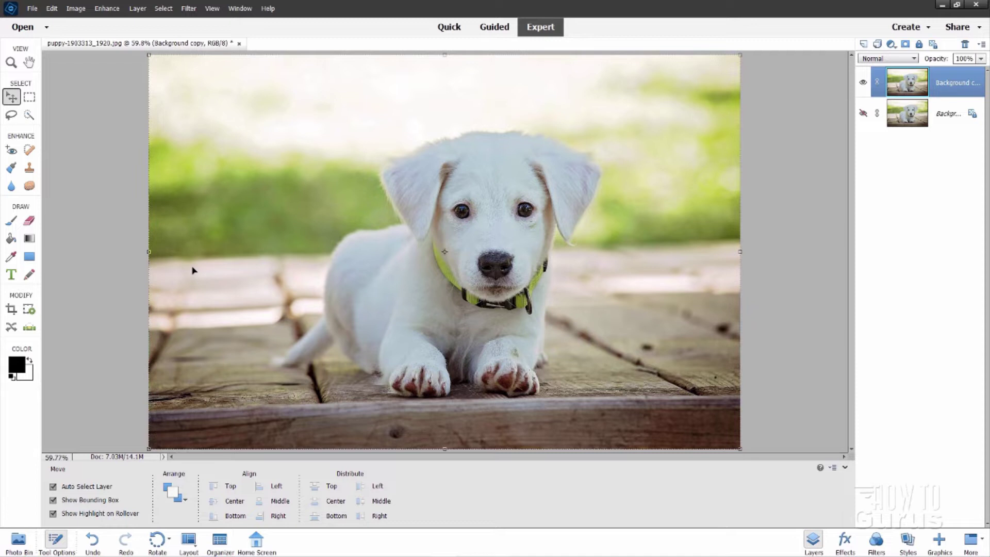
Step: Crop the photo to a 4 x 6 in ratio, pulling the box in from the bottom-left
left_click(12, 309)
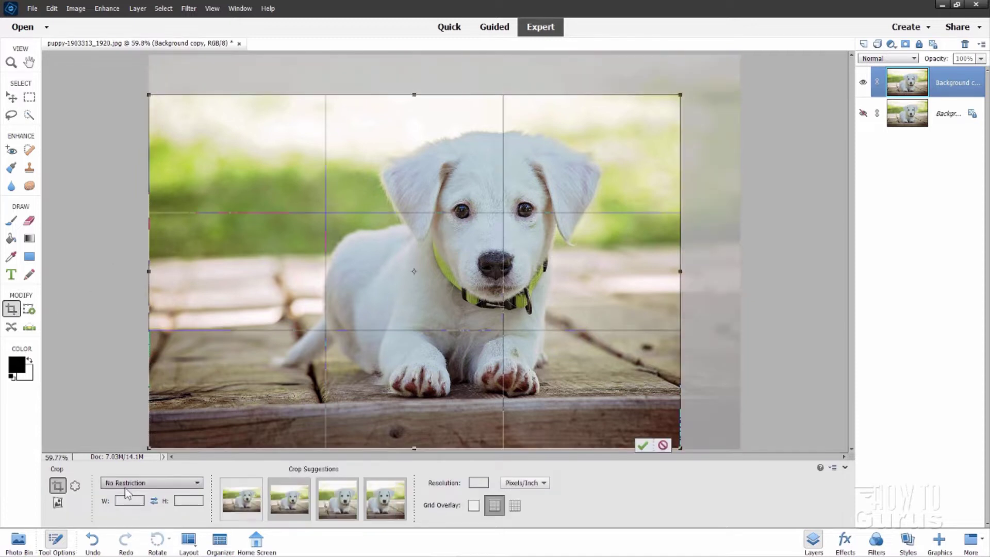
left_click(146, 484)
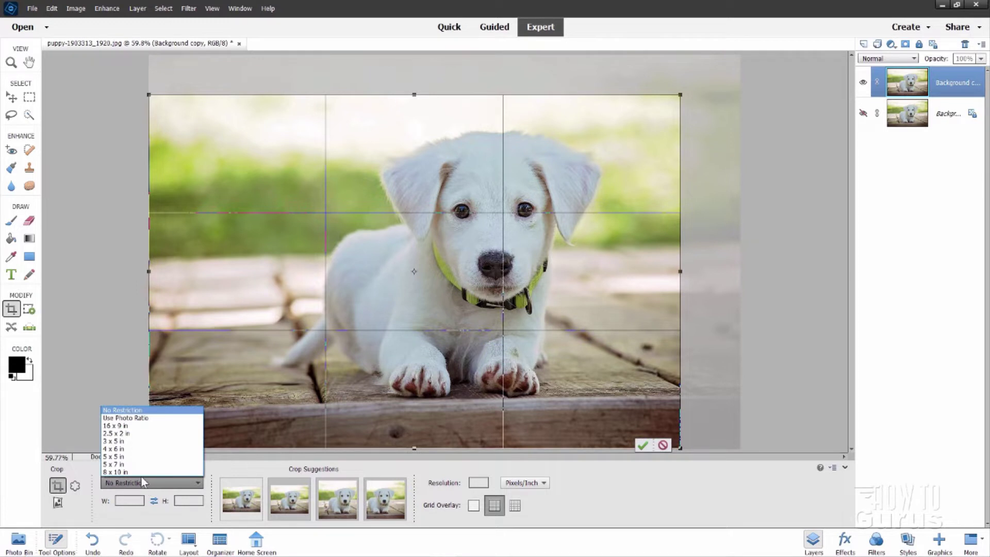
left_click(124, 448)
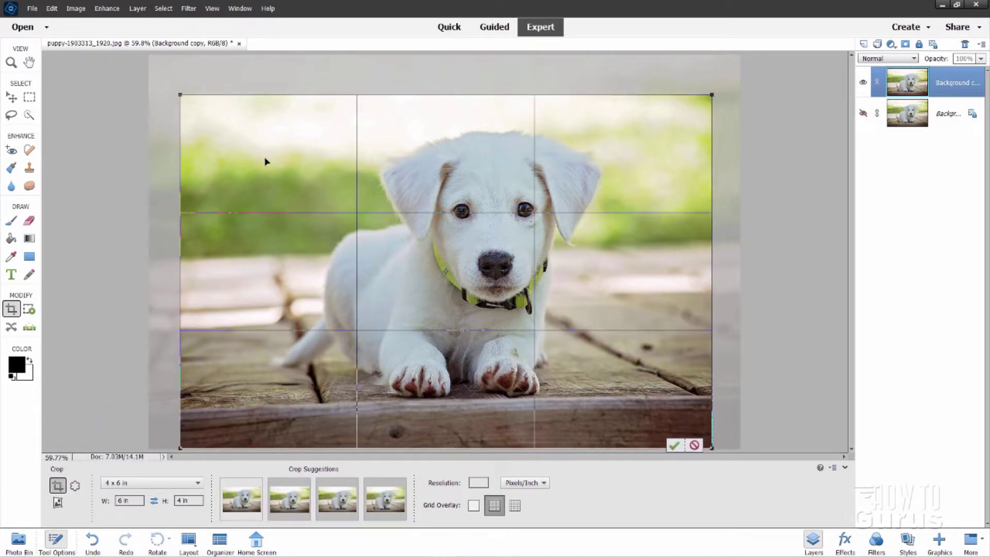
left_click_drag(179, 448, 206, 422)
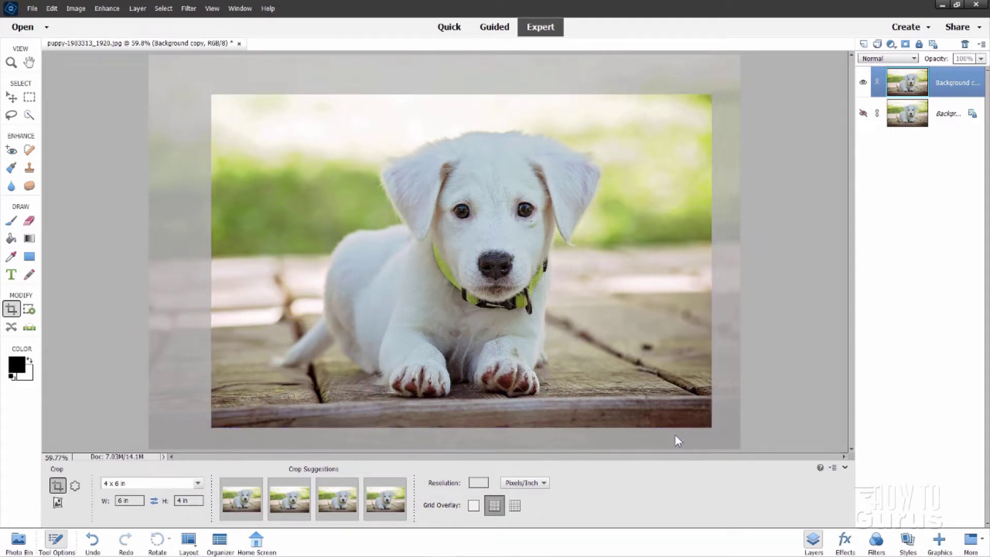
left_click(674, 434)
key("v")
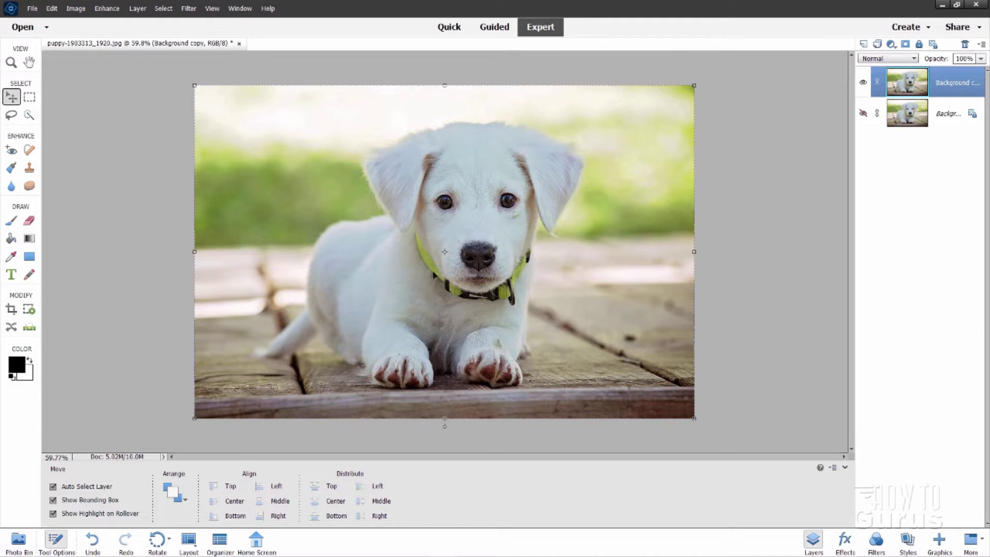
Step: Zoom to 100% on the puppy and lasso around its green collar
left_click(10, 62)
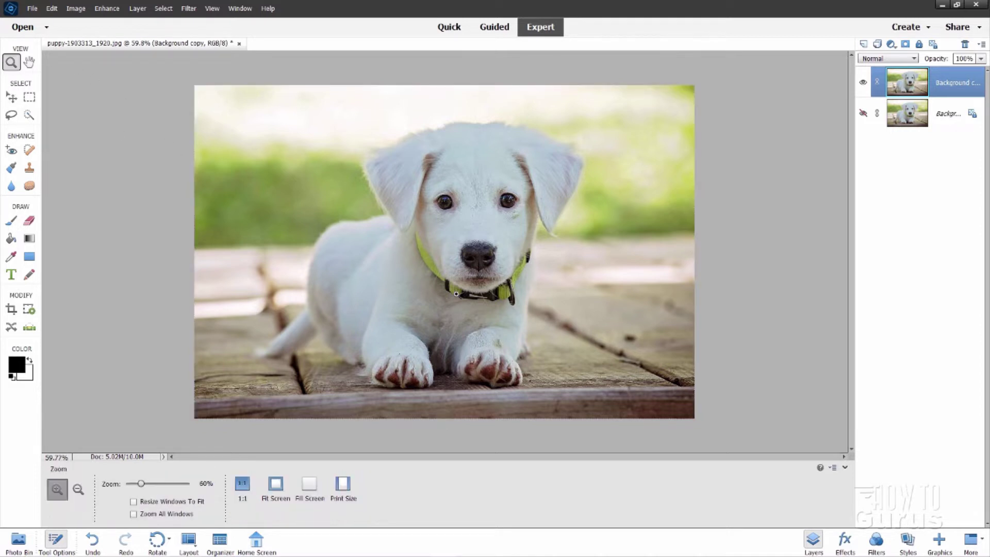
left_click(479, 298)
left_click(499, 301)
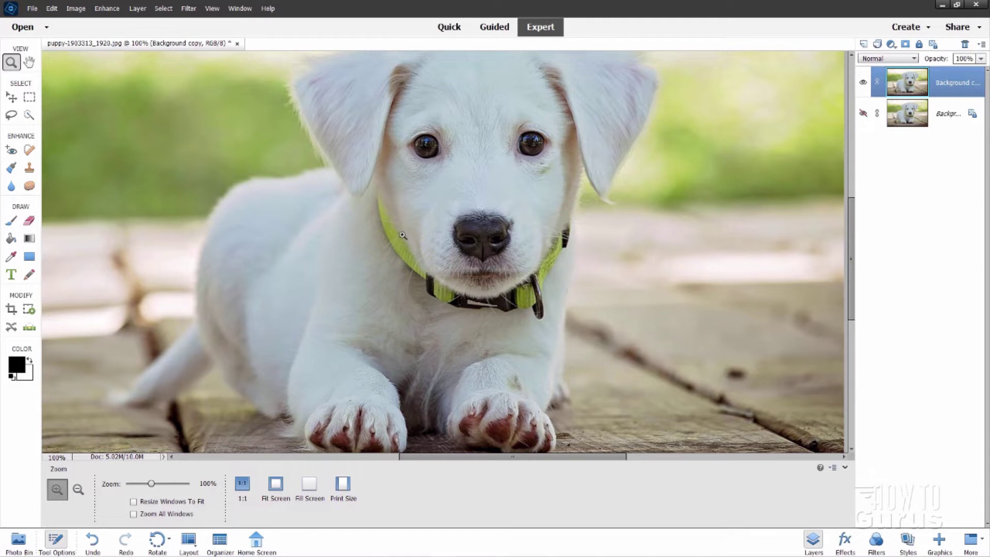
left_click(12, 115)
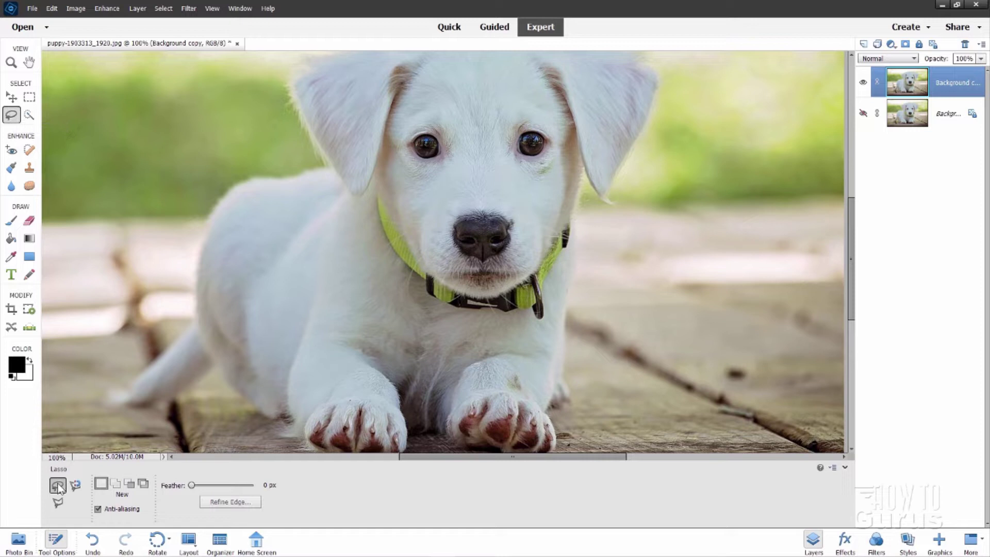
mouse_move(382, 184)
left_mouse_down()
mouse_move(375, 223)
mouse_move(390, 258)
left_mouse_up()
mouse_move(421, 297)
left_mouse_down()
mouse_move(449, 312)
mouse_move(547, 323)
mouse_move(550, 284)
mouse_move(574, 224)
mouse_move(531, 283)
mouse_move(461, 298)
mouse_move(431, 278)
mouse_move(379, 184)
left_mouse_up()
Step: Refine the collar edge in Overlay view with Refine Radius, outputting to Selection
left_click(229, 502)
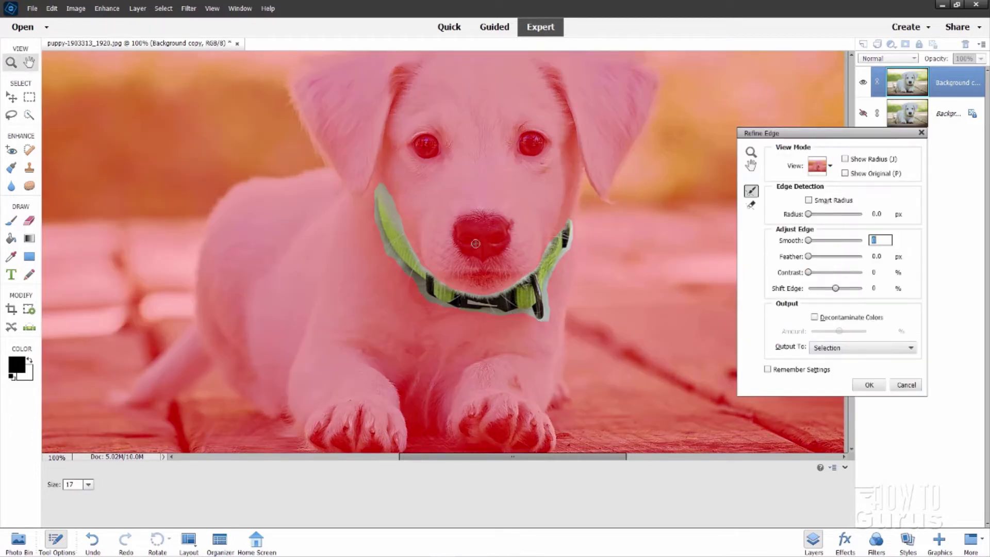
left_click(829, 167)
left_click(879, 171)
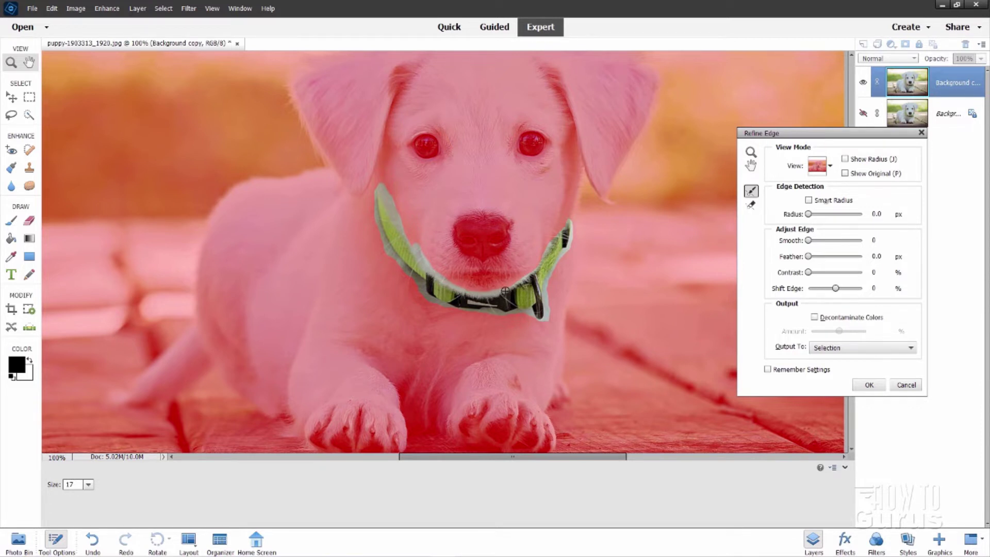
left_click_drag(515, 284, 547, 237)
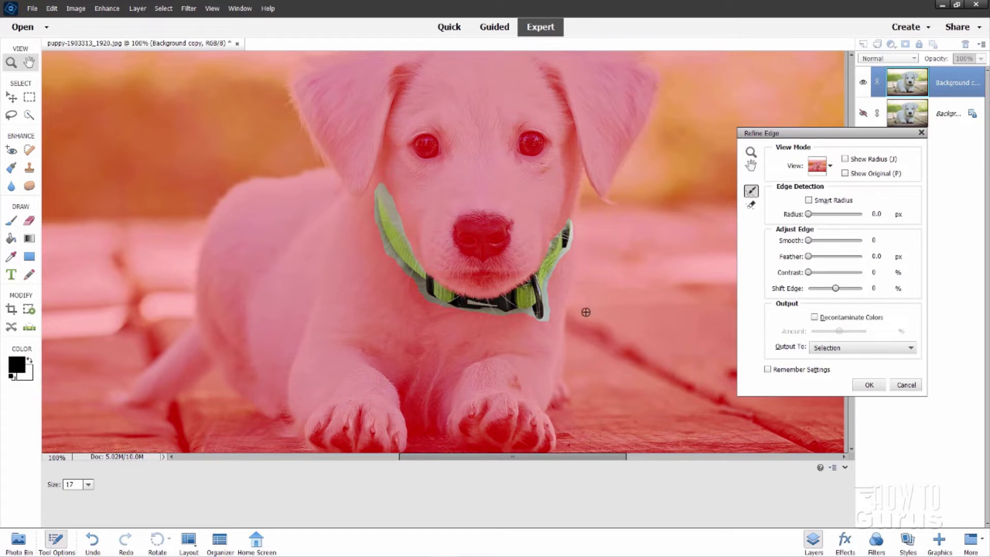
left_click(815, 349)
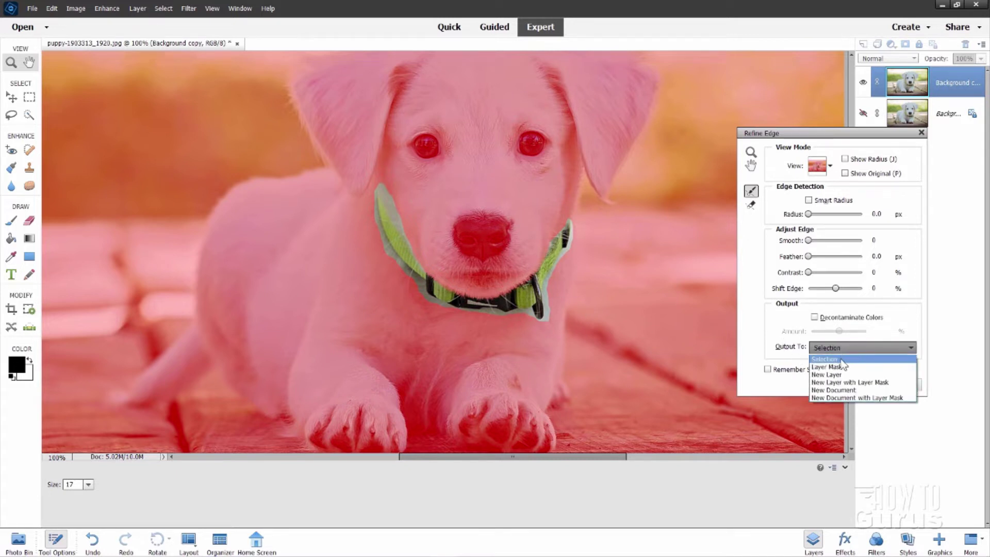
left_click(843, 359)
left_click(869, 385)
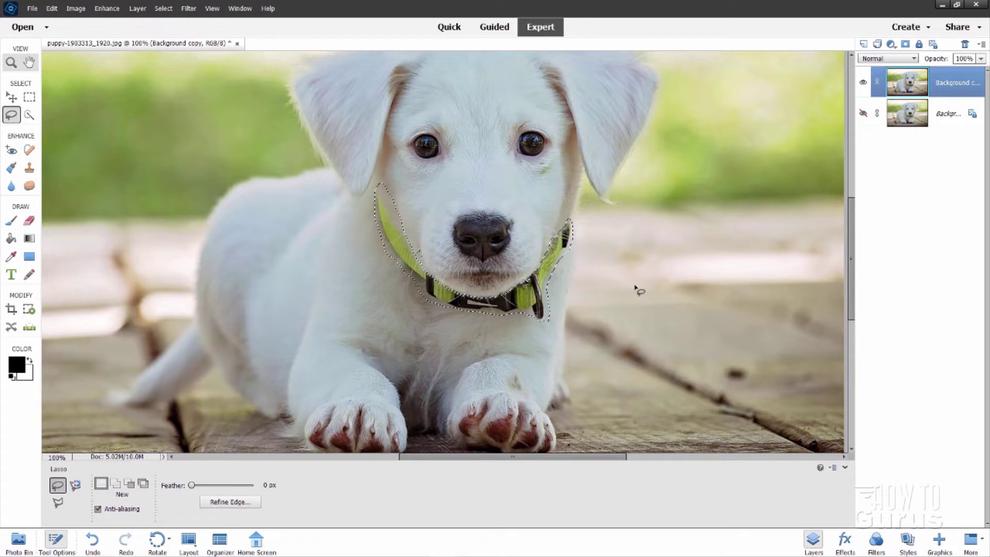
Step: Fill the collar selection using Content-Aware, then deselect
left_click(52, 9)
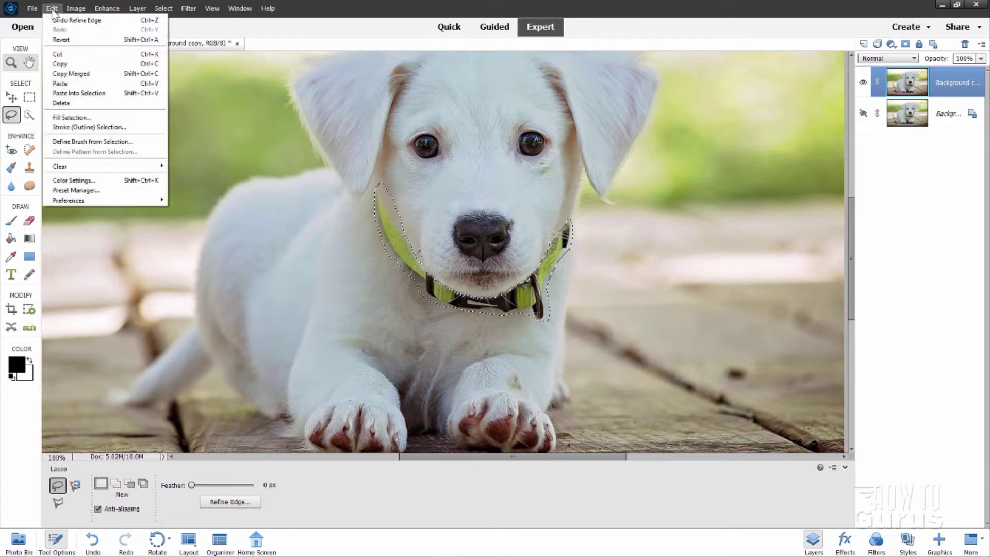
left_click(76, 117)
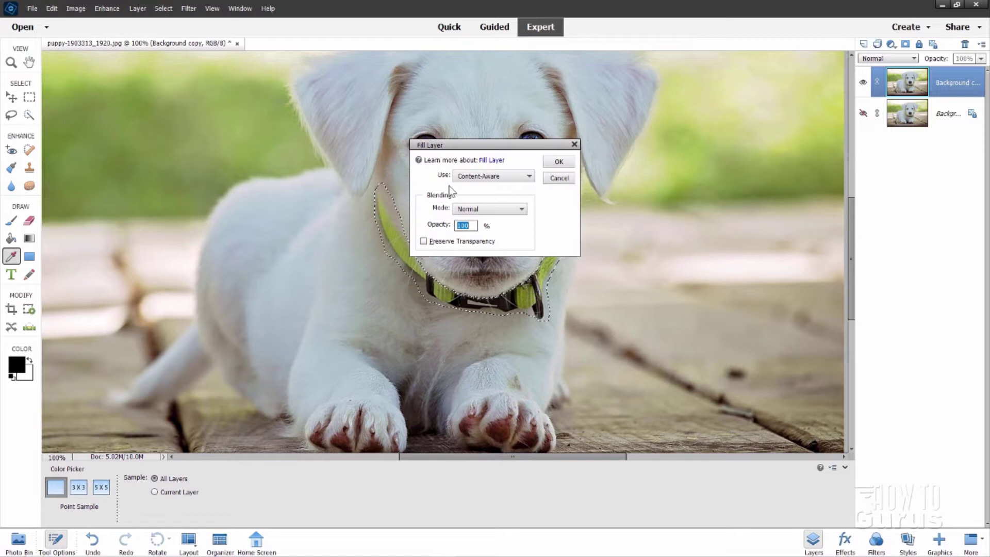
left_click(473, 176)
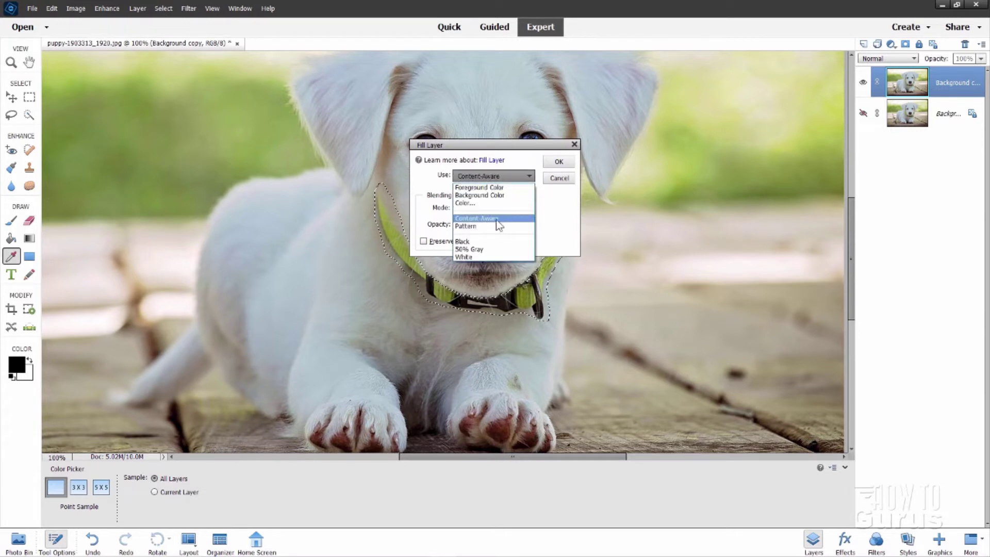
left_click(495, 219)
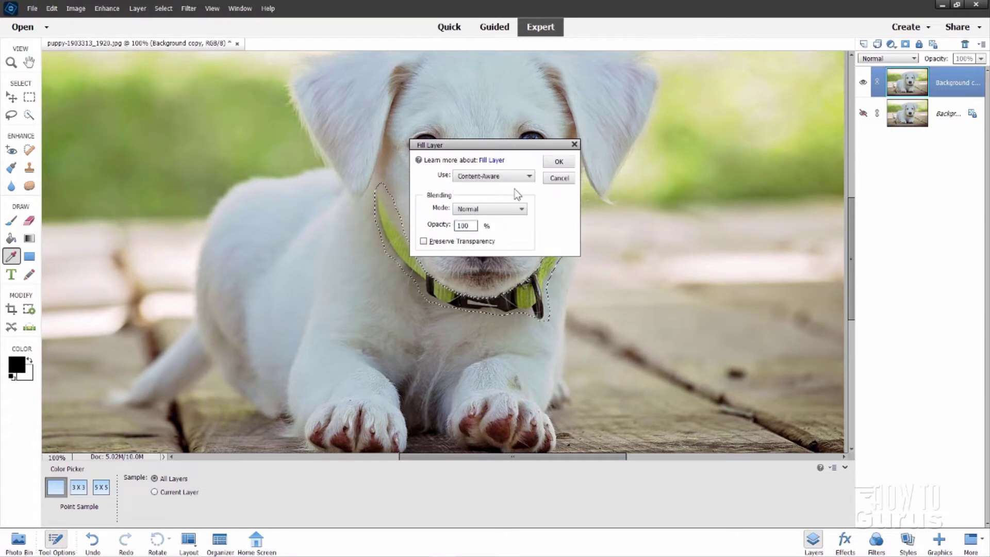
left_click_drag(490, 147, 646, 164)
left_click(713, 181)
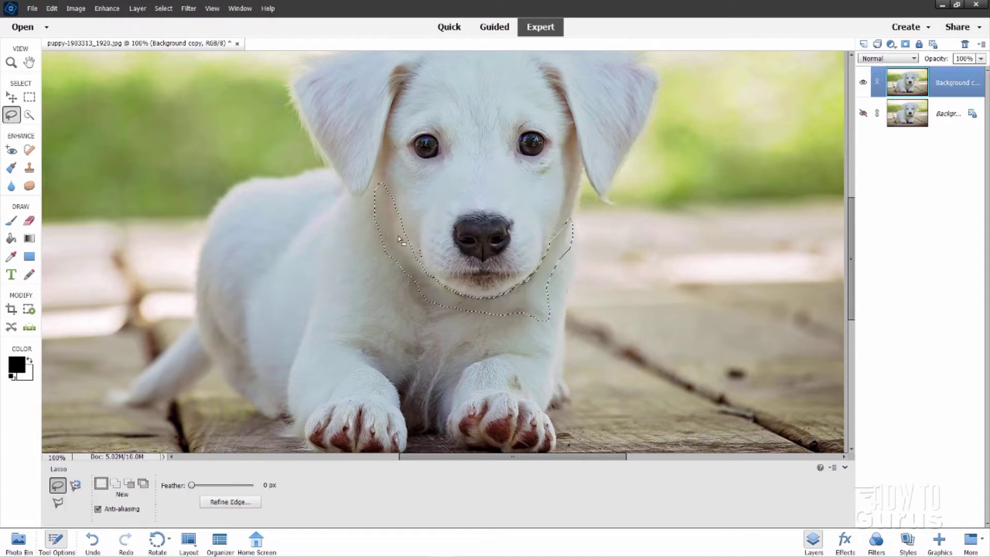
left_click(156, 10)
left_click(170, 29)
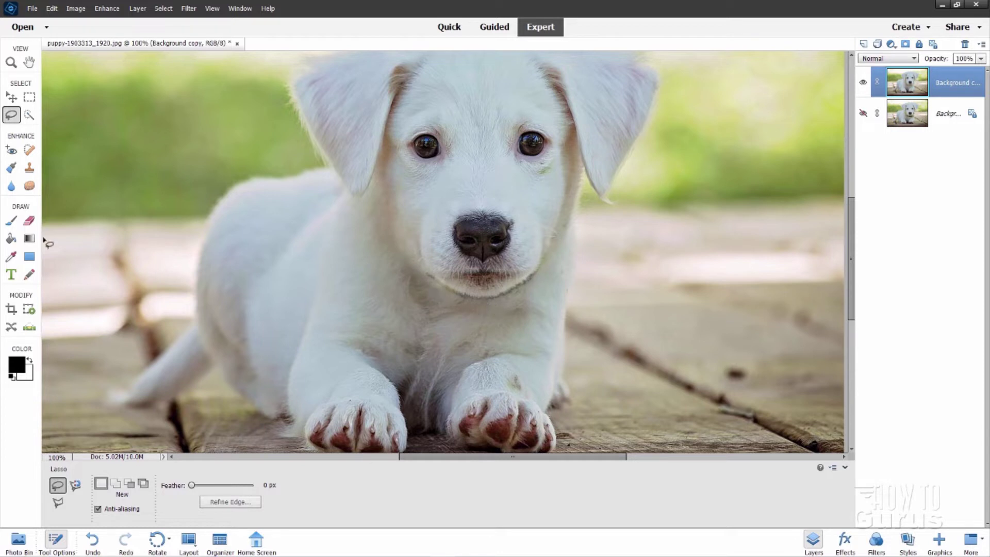
Step: Choose the Dodge tool with its Range set to Shadows
left_click(30, 186)
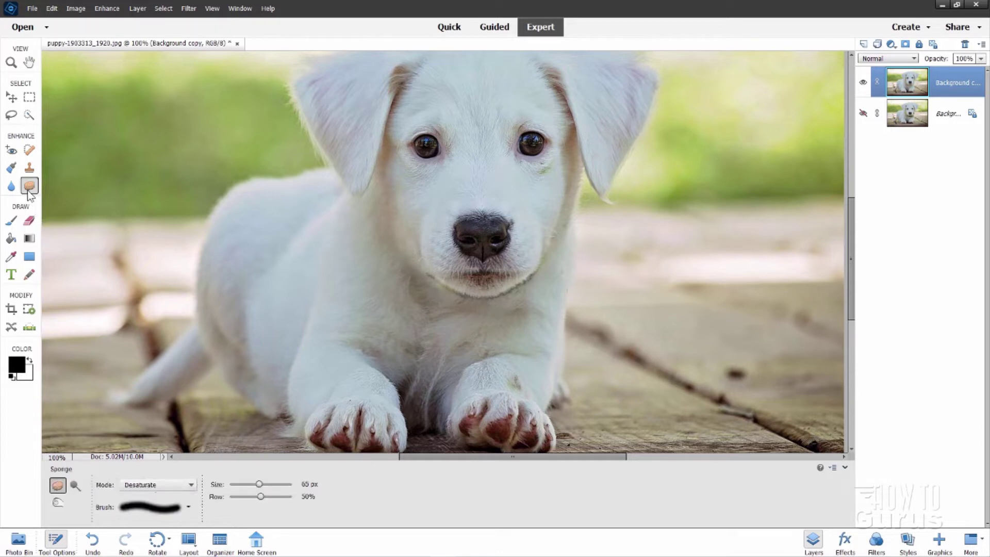
left_click(76, 485)
left_click(164, 488)
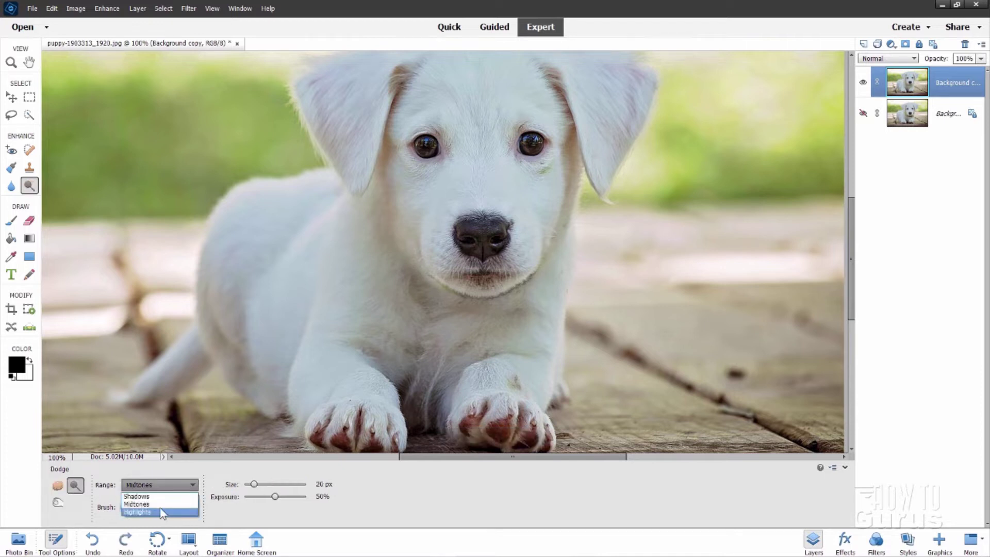
left_click(153, 496)
Step: Zoom in twice on the puppy's chin to 300%
key("z")
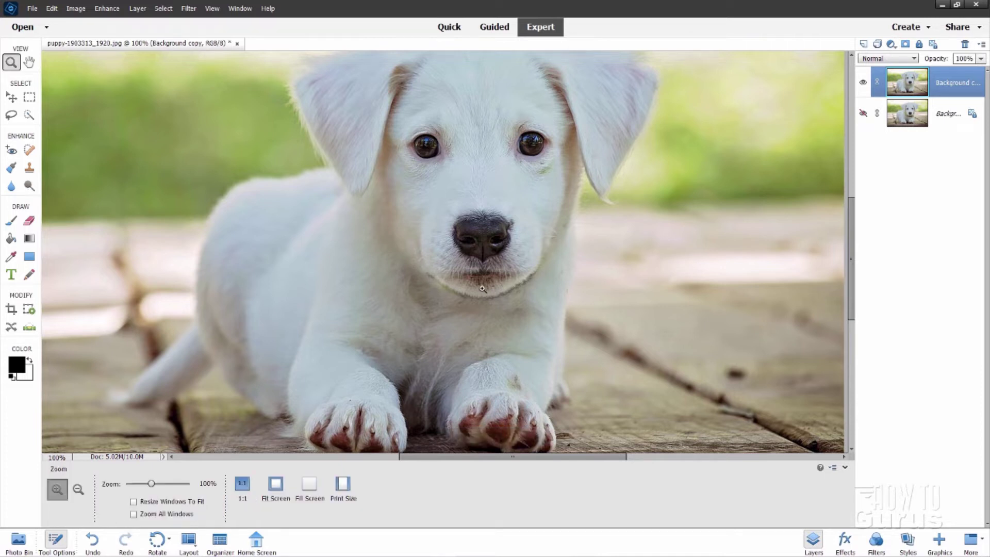
left_click(485, 297)
left_click(487, 299)
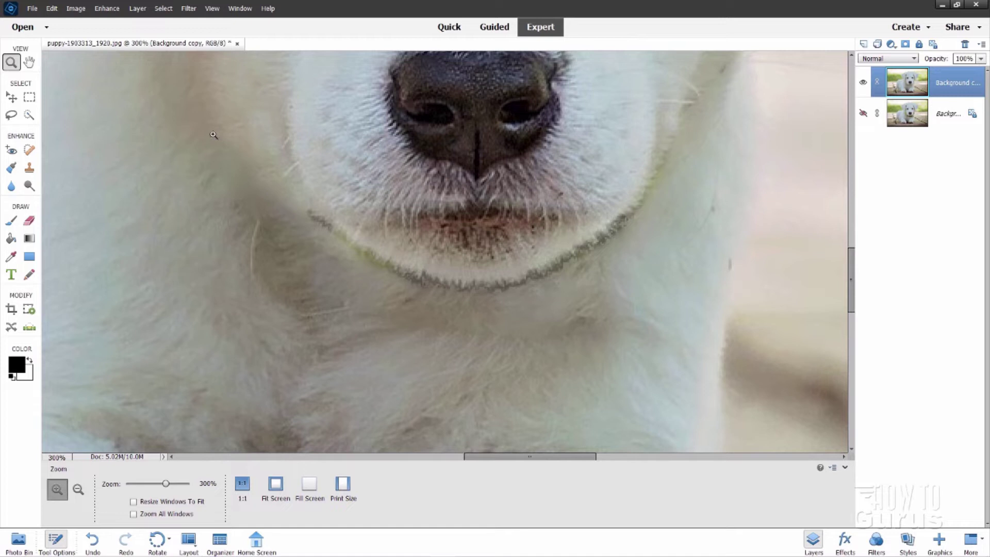
Step: Set the Dodge brush to 5 px size and 10% exposure
left_click(29, 186)
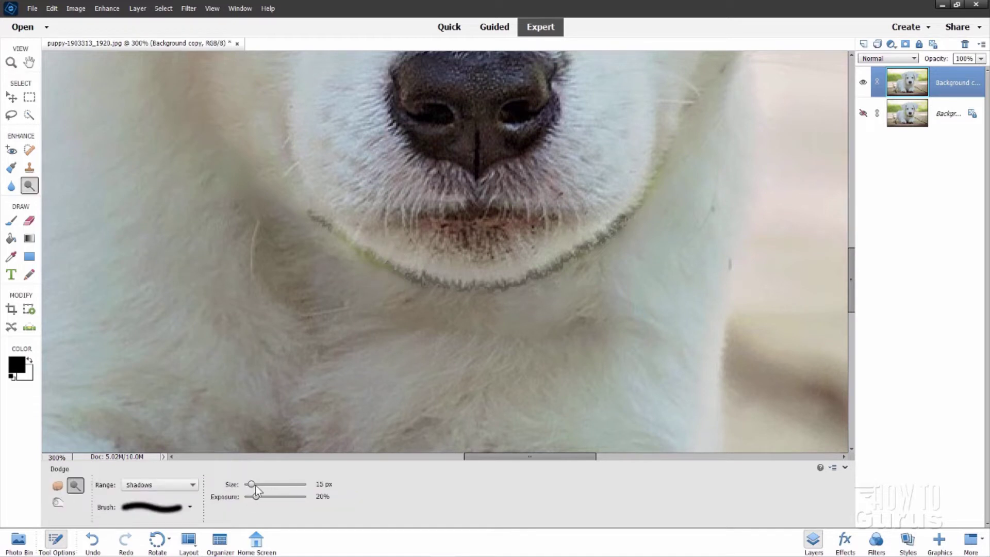
left_click(319, 484)
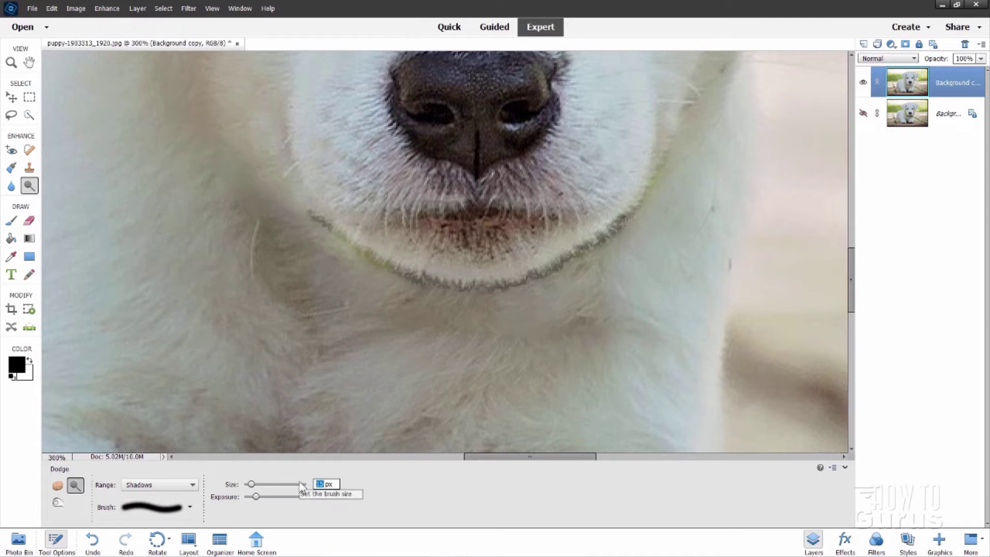
type("5")
key("Return")
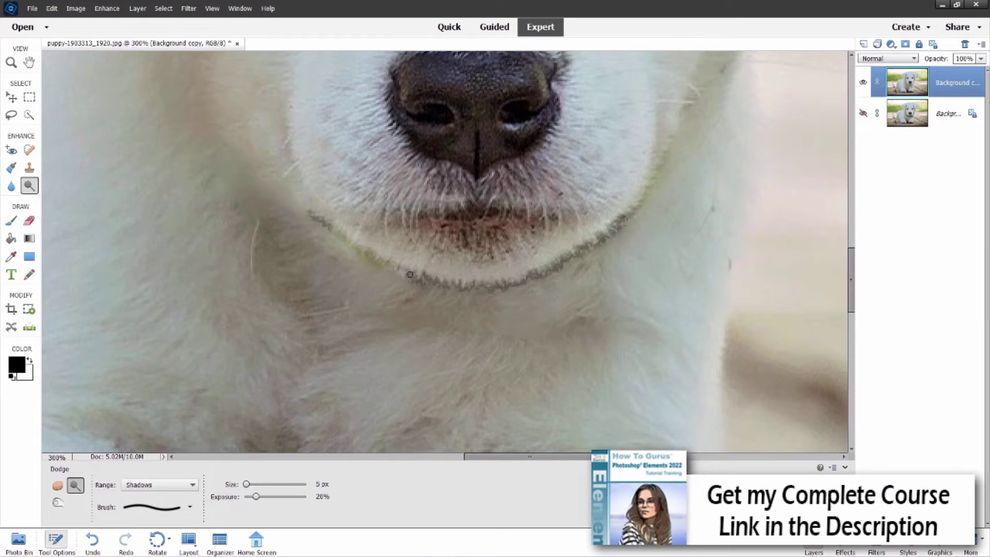
left_click(319, 496)
double_click(333, 496)
type("10")
key("Return")
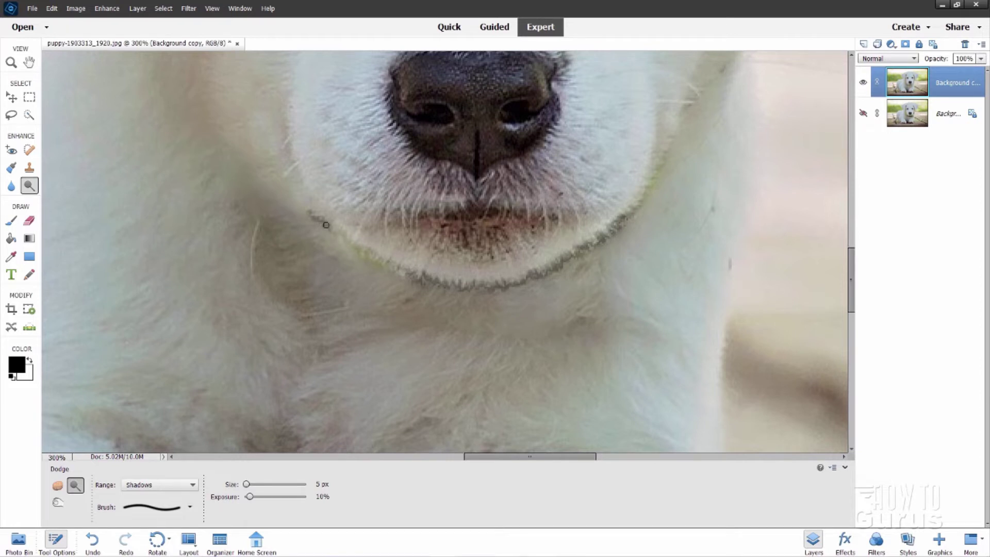
Step: Dodge the dark greenish fur line along the chin edge with four short strokes
left_click_drag(328, 226, 312, 217)
mouse_move(430, 281)
left_mouse_down()
mouse_move(443, 291)
mouse_move(428, 283)
left_mouse_up()
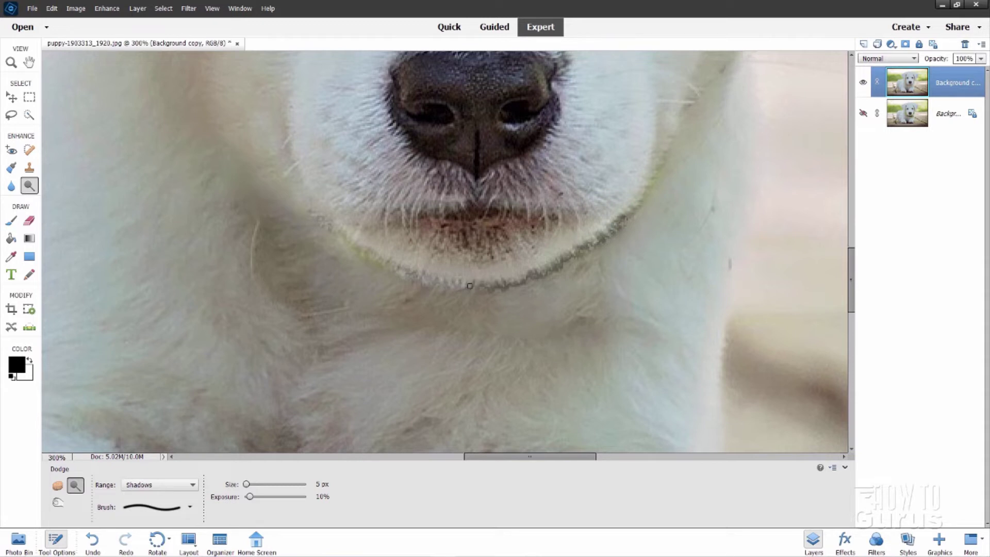
mouse_move(475, 281)
left_mouse_down()
mouse_move(488, 292)
mouse_move(503, 287)
left_mouse_up()
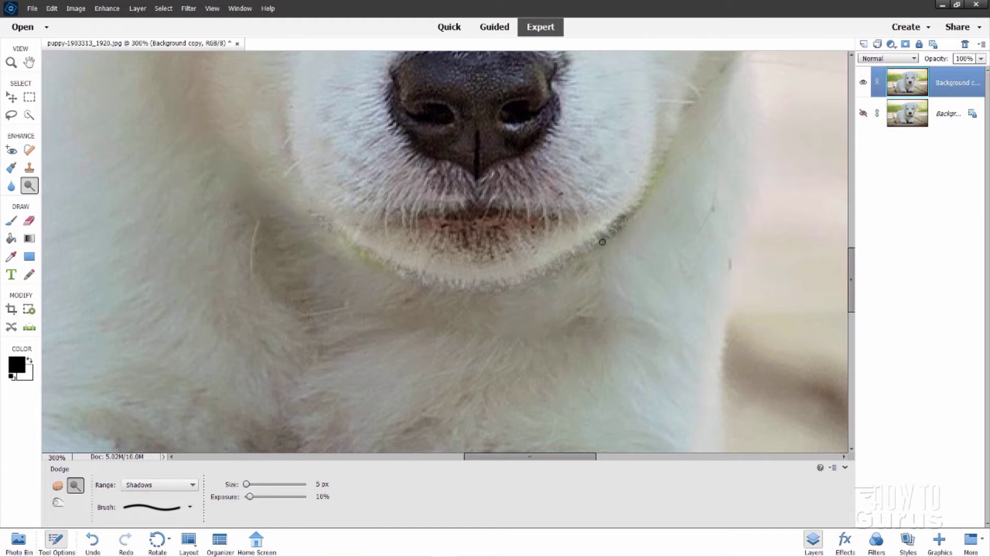
left_click_drag(595, 234, 617, 229)
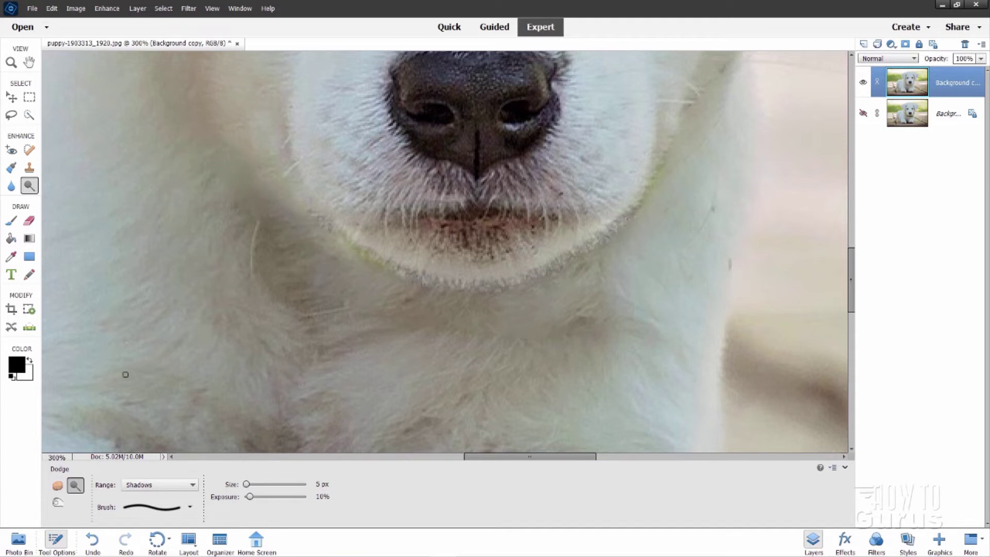
Step: Set the desaturating Sponge to 15 px, then return to the Dodge tool
left_click(60, 483)
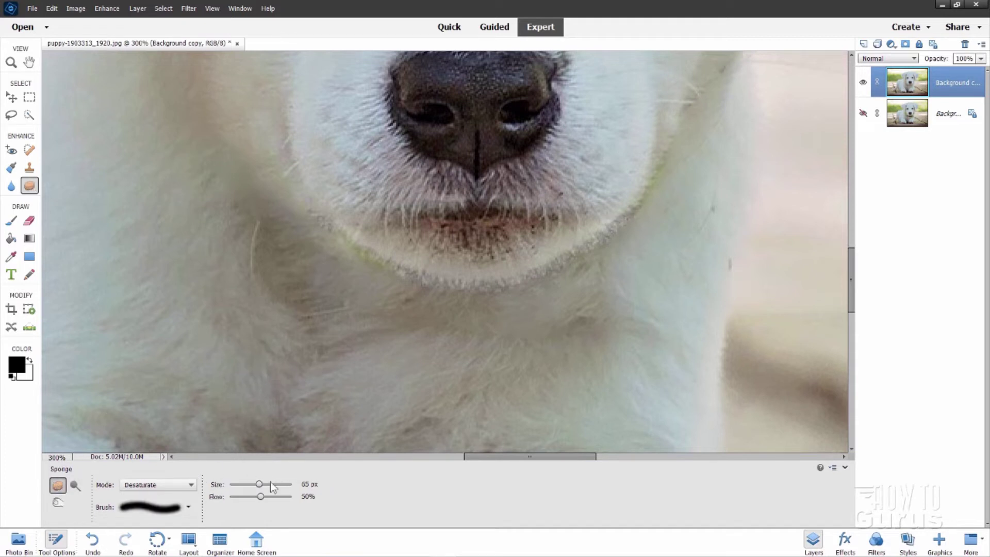
left_click_drag(247, 490, 236, 487)
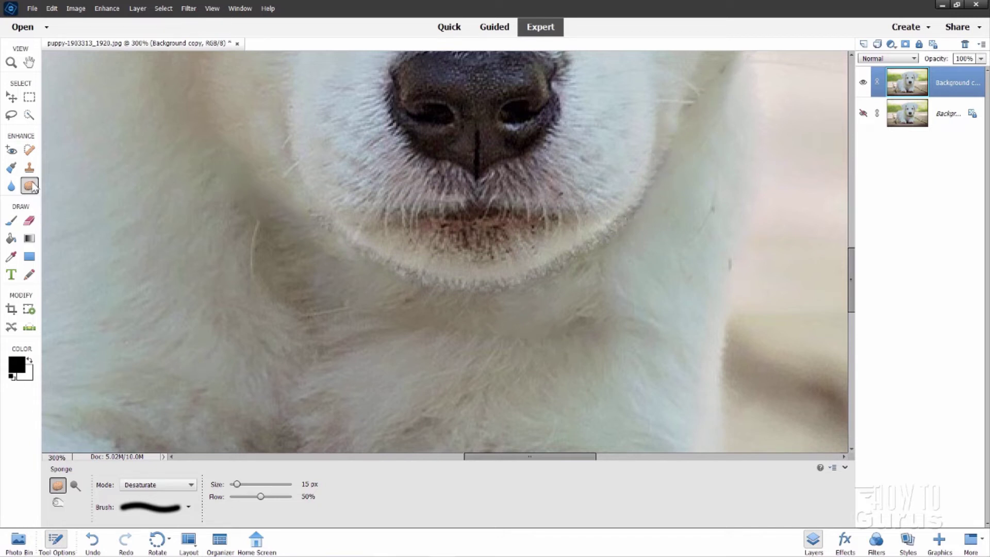
left_click(75, 485)
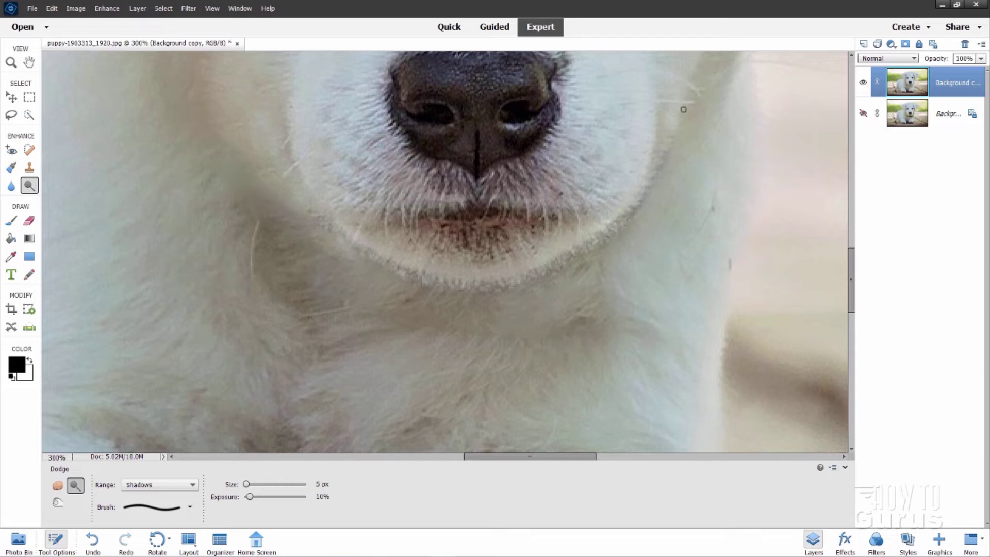
Step: Fit the whole puppy photo on screen using the Zoom tool's Fit Screen
left_click(11, 62)
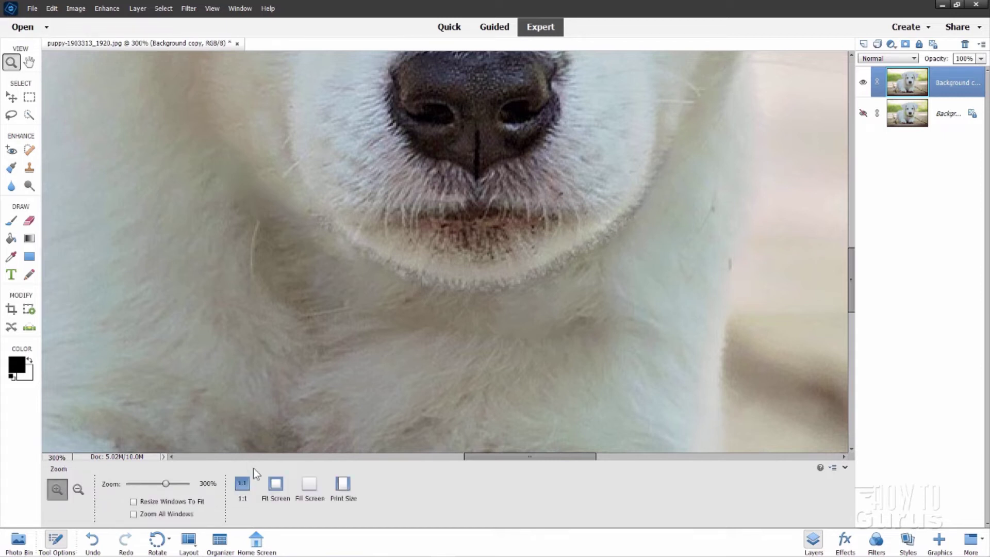
left_click(275, 484)
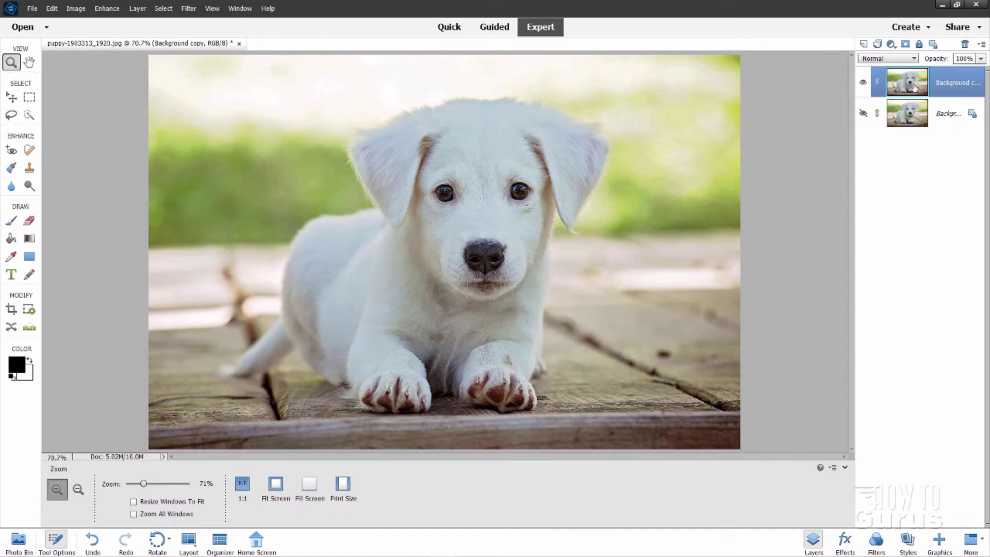
Step: Select the puppy with Select > Subject and subtract the stray patch near its tail using the Lasso
left_click(159, 9)
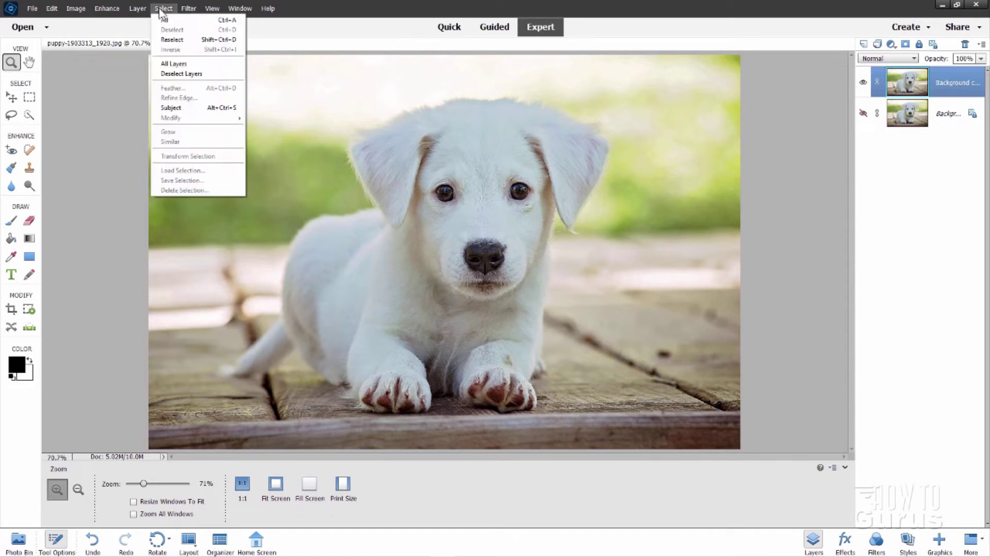
left_click(180, 106)
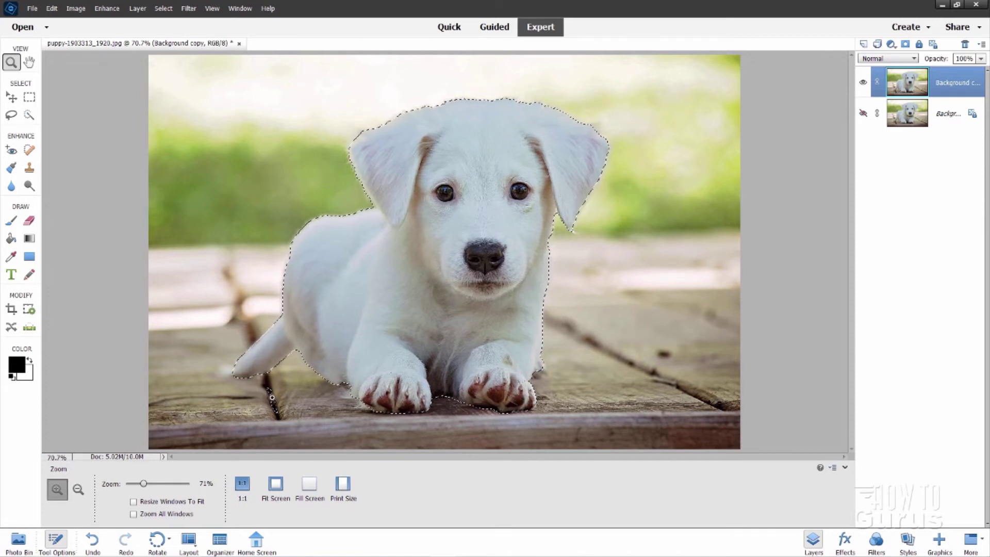
left_click(11, 115)
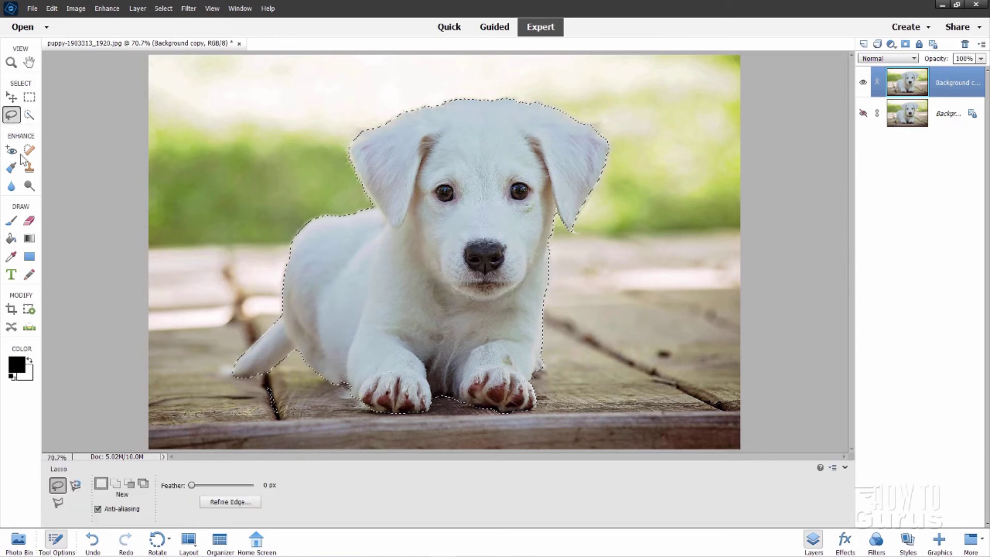
left_click(129, 483)
left_click_drag(274, 392, 265, 379)
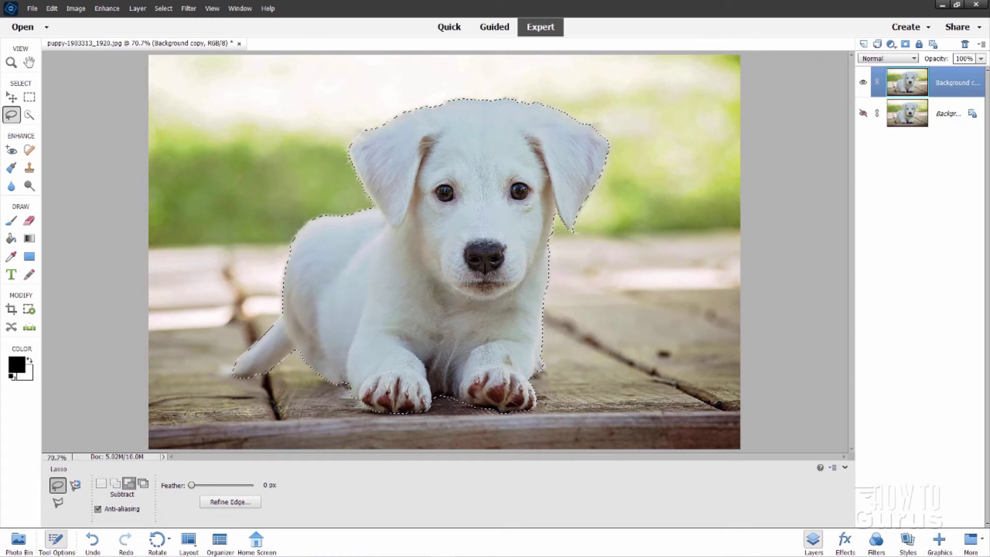
Step: In Refine Edge, brush the radius along the tail, chest, ear tip, head top and neck
left_click(228, 502)
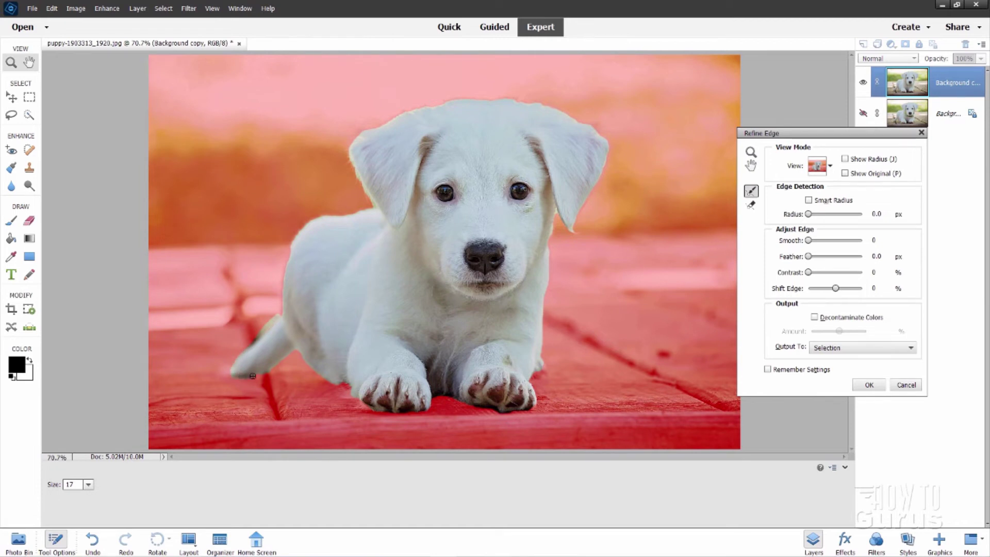
mouse_move(271, 370)
left_mouse_down()
mouse_move(303, 358)
mouse_move(351, 402)
mouse_move(324, 379)
mouse_move(355, 391)
mouse_move(348, 405)
mouse_move(351, 390)
mouse_move(393, 420)
mouse_move(426, 411)
mouse_move(439, 394)
mouse_move(501, 420)
mouse_move(538, 407)
mouse_move(532, 382)
mouse_move(544, 348)
left_mouse_up()
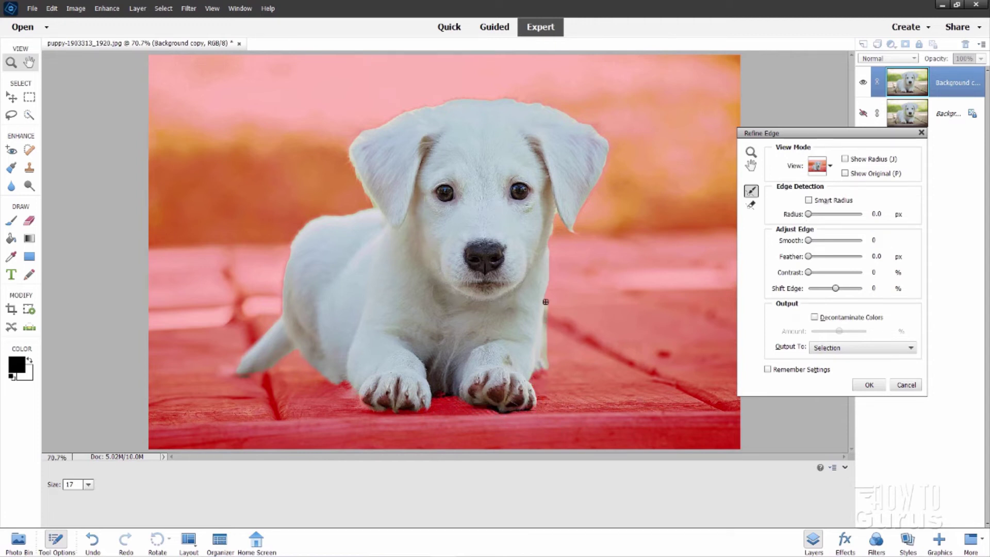
left_click_drag(546, 301, 549, 269)
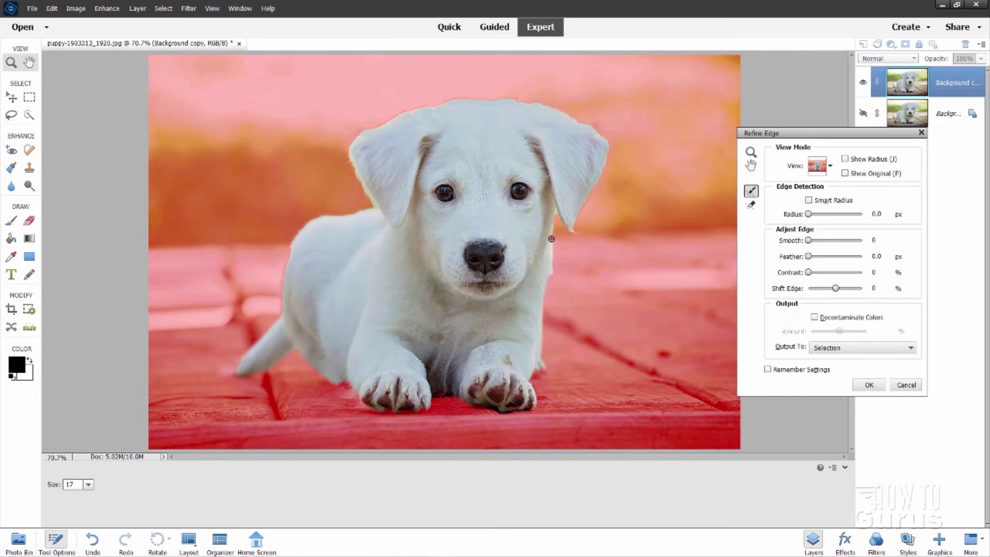
mouse_move(556, 211)
left_mouse_down()
mouse_move(580, 236)
mouse_move(605, 164)
mouse_move(605, 134)
mouse_move(568, 113)
mouse_move(590, 115)
mouse_move(576, 120)
mouse_move(528, 100)
left_mouse_up()
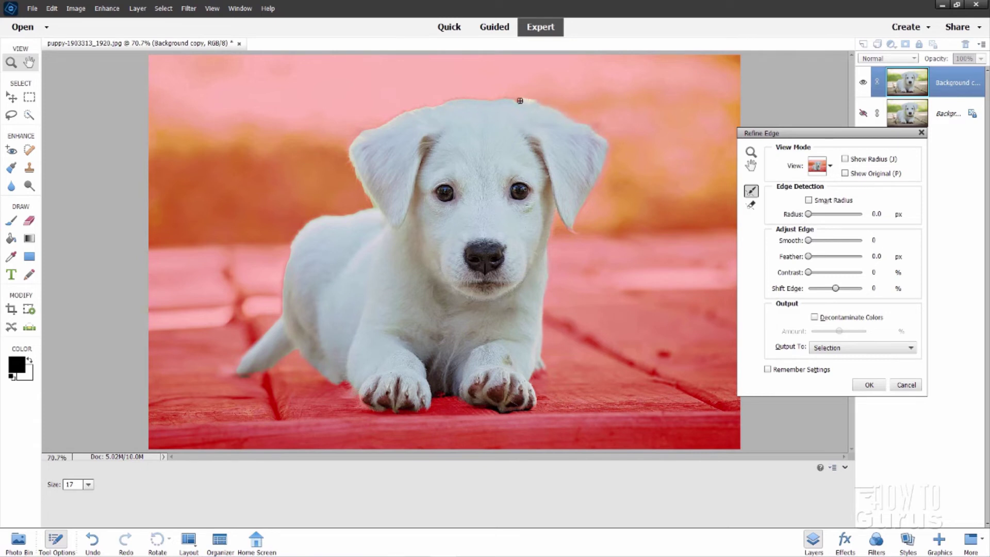
key("Tab")
mouse_move(493, 99)
left_mouse_down()
mouse_move(444, 104)
mouse_move(490, 94)
mouse_move(396, 117)
mouse_move(419, 107)
mouse_move(349, 137)
mouse_move(362, 134)
mouse_move(348, 150)
mouse_move(360, 179)
mouse_move(351, 156)
left_mouse_up()
mouse_move(370, 191)
left_mouse_down()
mouse_move(376, 216)
mouse_move(314, 219)
mouse_move(300, 260)
mouse_move(302, 230)
mouse_move(293, 237)
mouse_move(275, 324)
left_mouse_up()
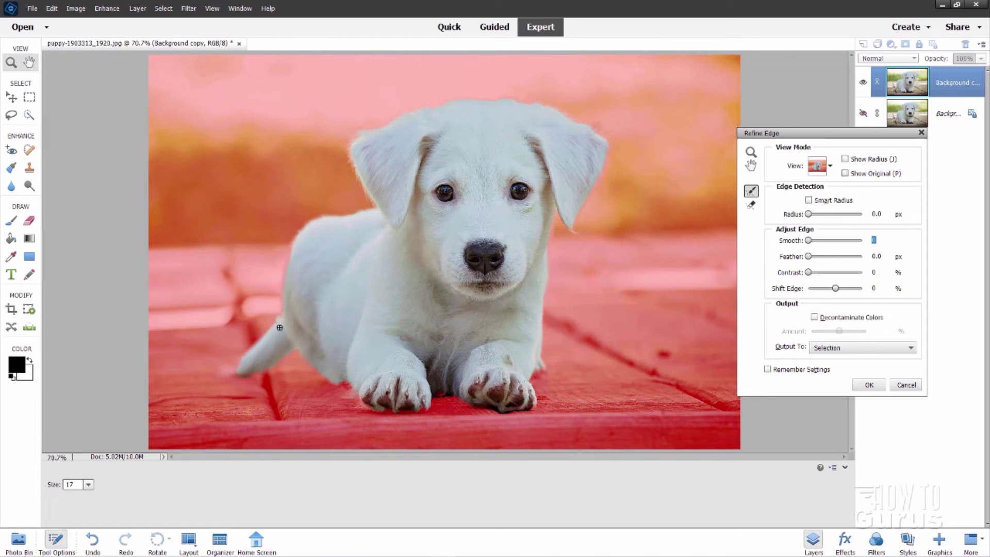
Step: Output the refined selection as a new layer with a layer mask
left_click(842, 350)
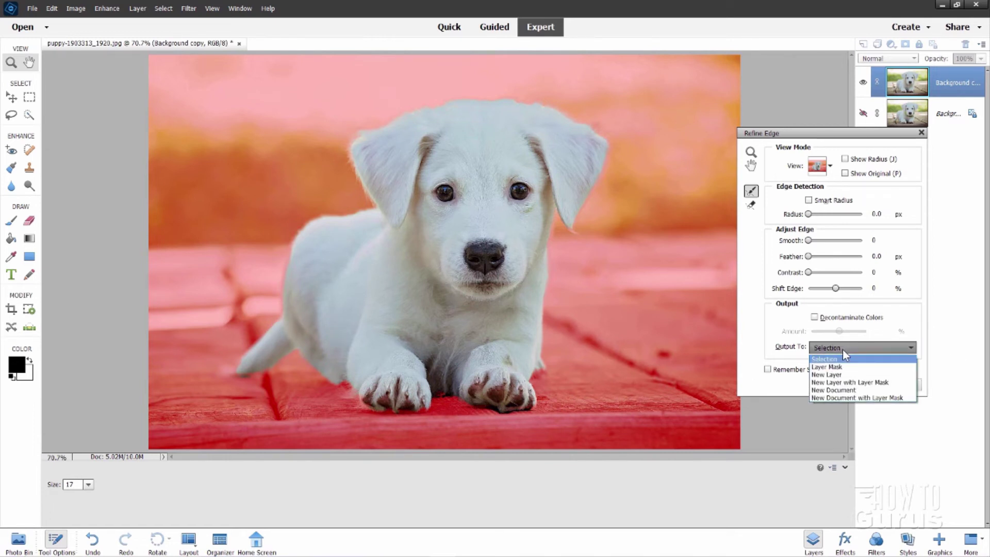
left_click(851, 382)
left_click(869, 384)
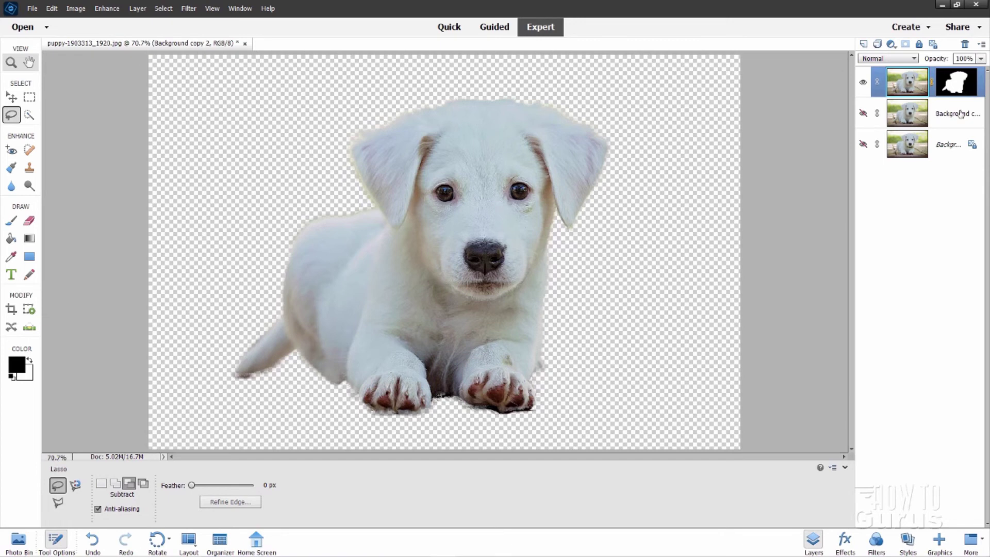
Step: Show the Background copy layer, make it active, and switch to the Move tool
left_click(863, 114)
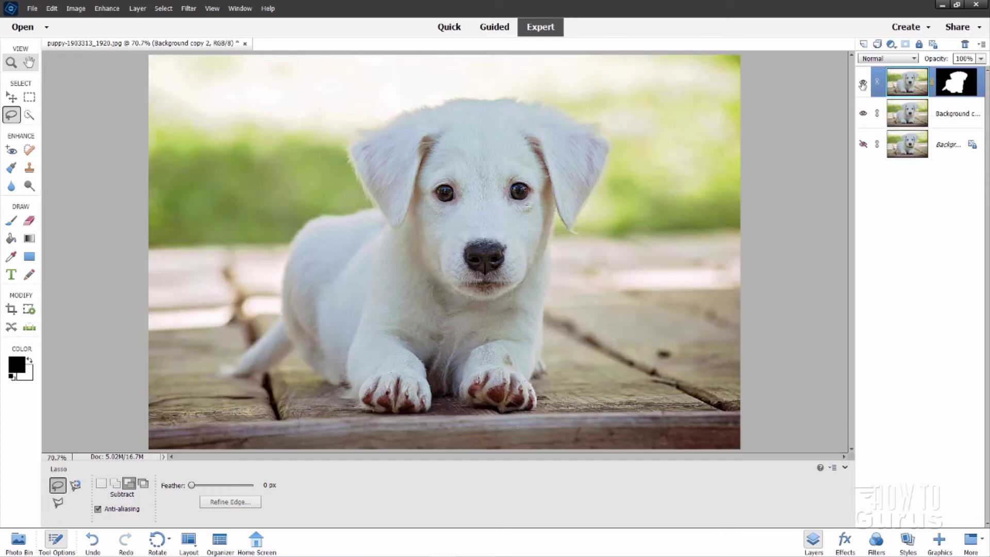
left_click(950, 117)
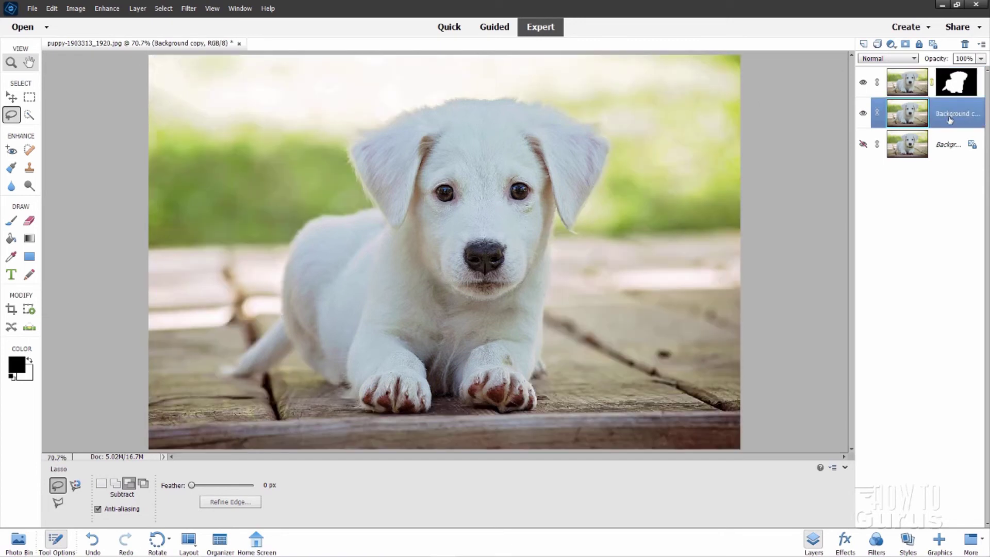
left_click(12, 97)
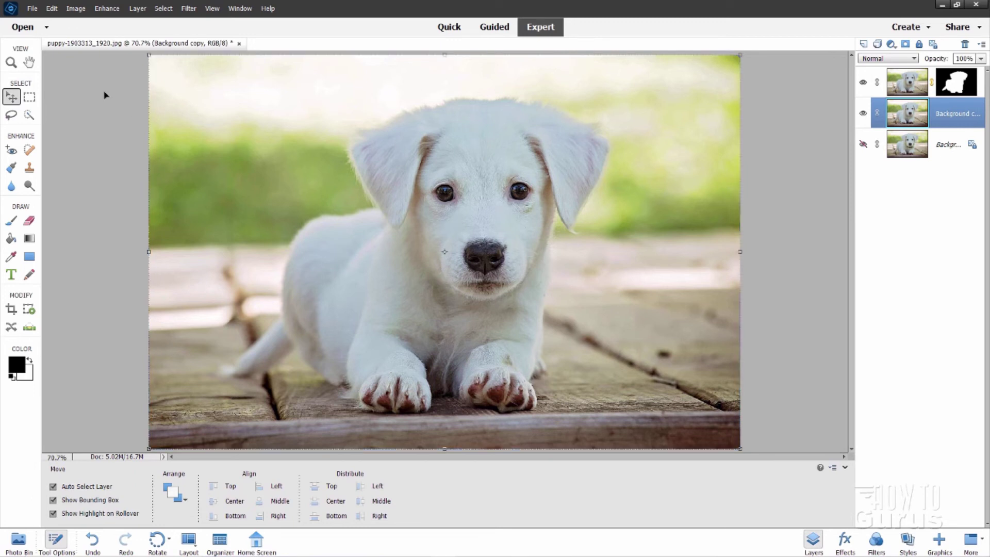
Step: Add a Levels 1 adjustment layer clipped to the Background copy layer
left_click(138, 8)
mouse_move(152, 92)
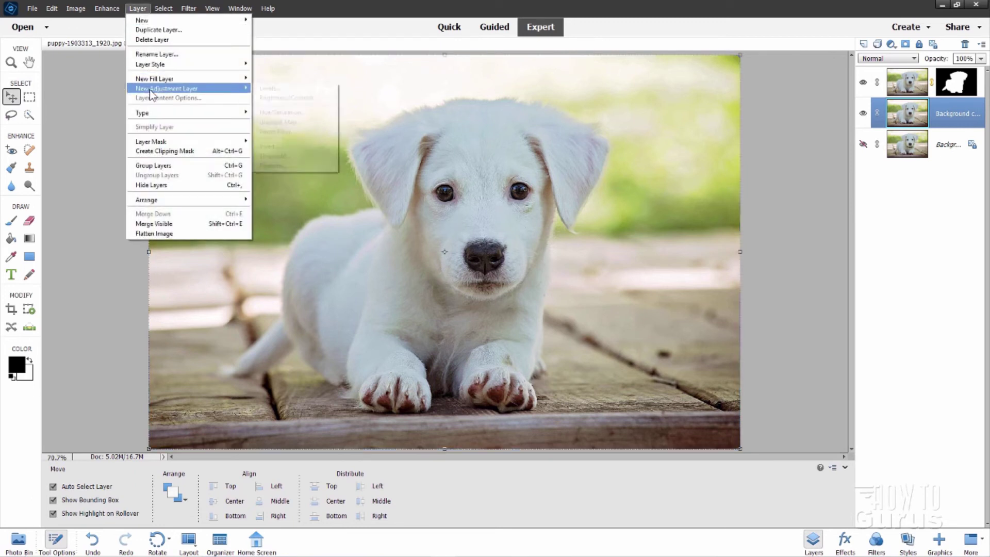
left_click(281, 88)
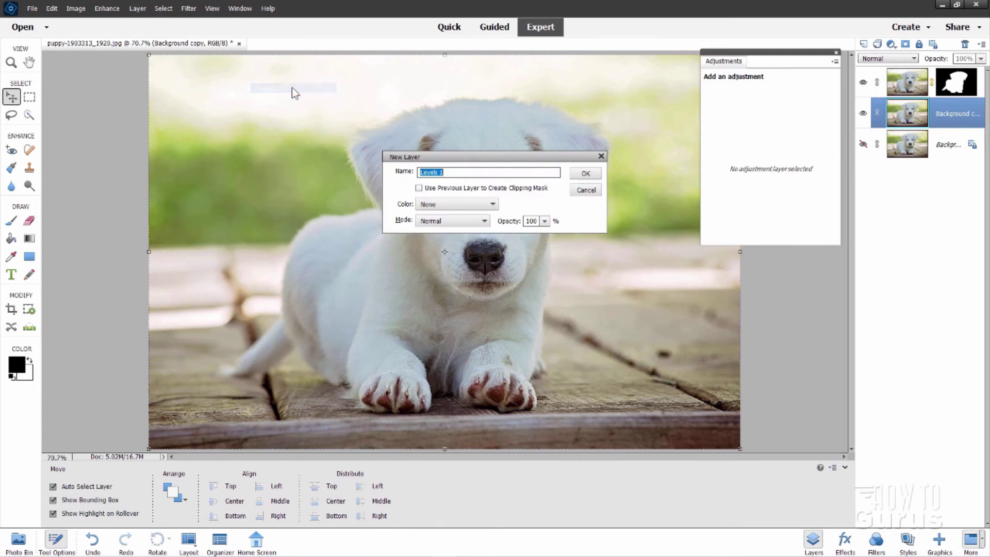
left_click(427, 189)
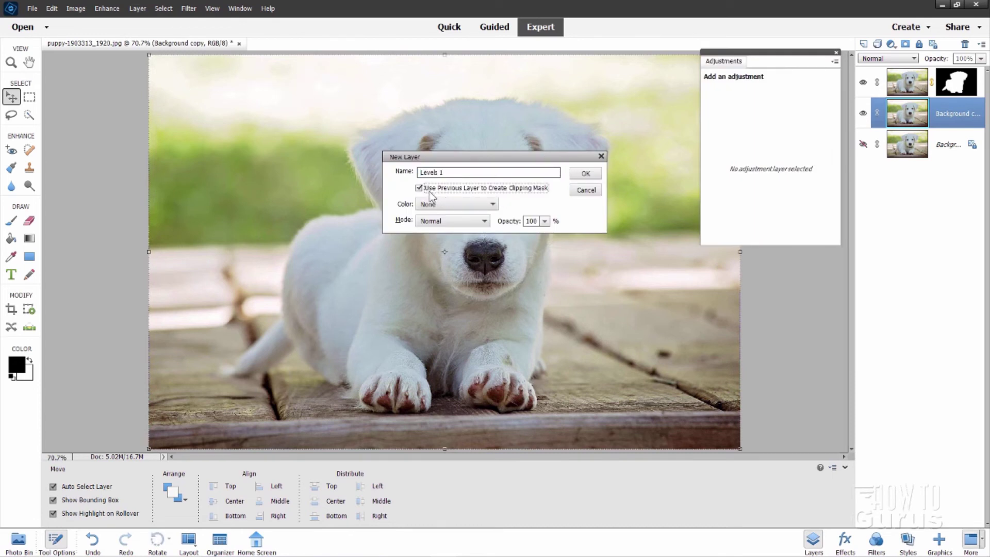
left_click(586, 173)
Step: Set the Levels 1 black input to 43, close the settings, and toggle visibility to compare
left_click_drag(769, 61, 763, 182)
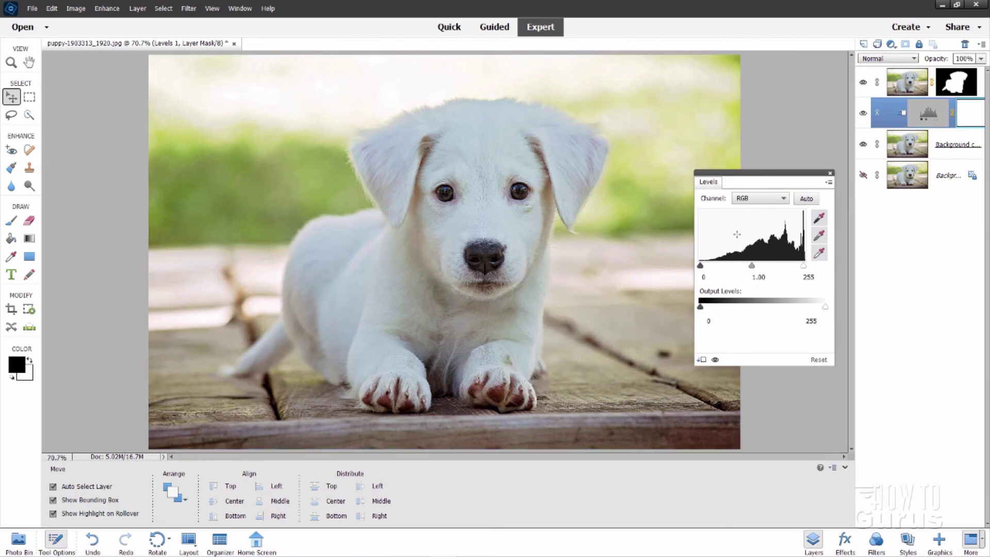
left_click_drag(703, 270, 762, 269)
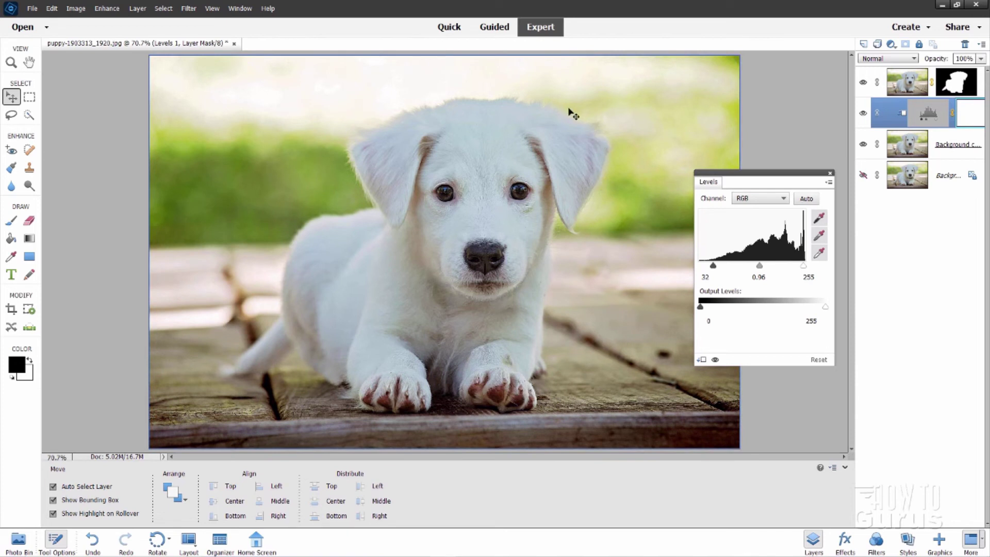
left_click_drag(712, 265, 718, 266)
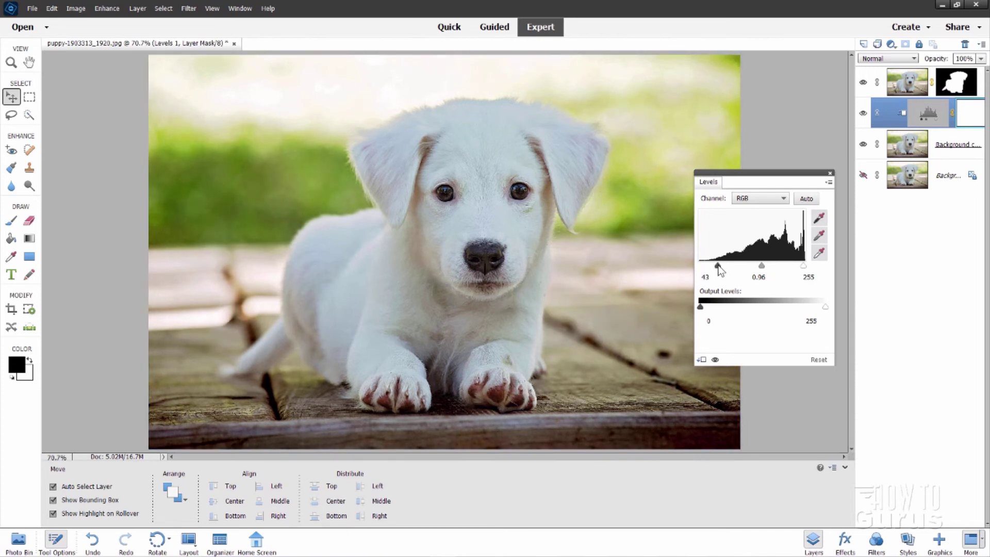
left_click(830, 173)
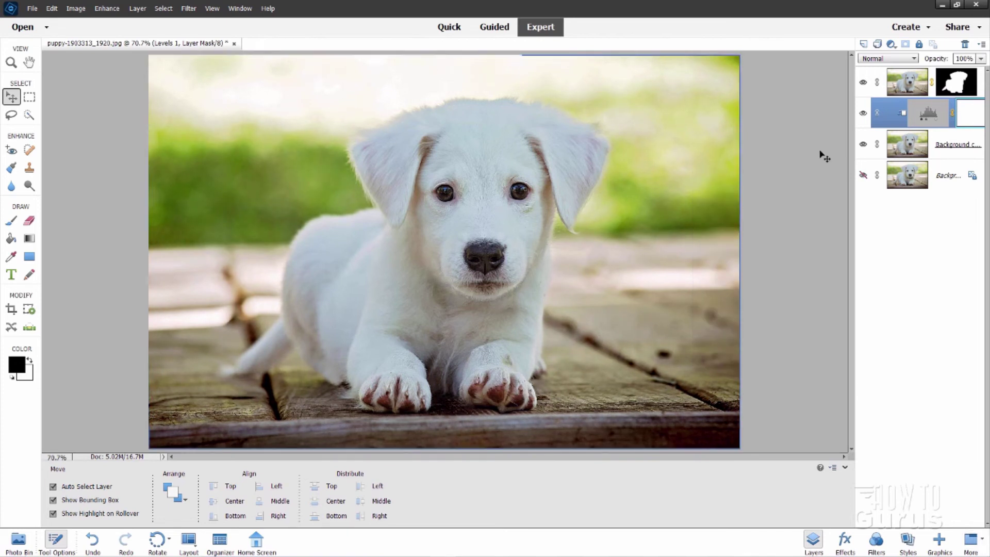
left_click(862, 113)
left_click(862, 113)
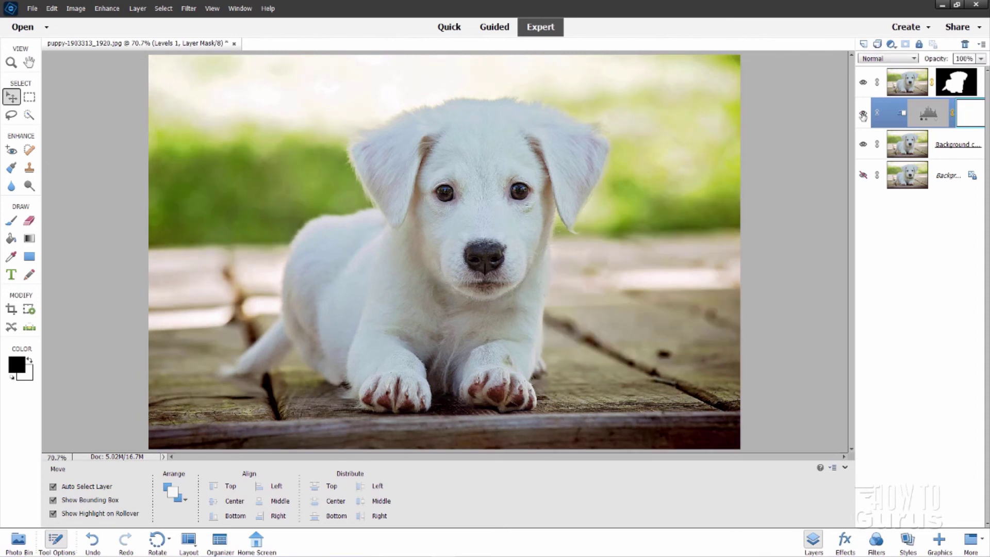
Step: Add a Levels 2 adjustment layer clipped to the Background copy 2 puppy layer
left_click(909, 89)
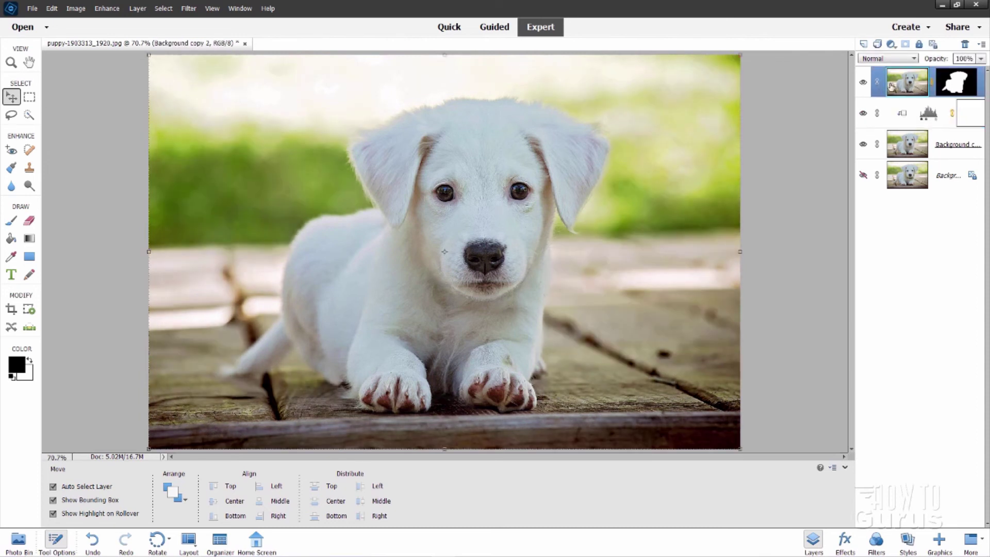
left_click(137, 8)
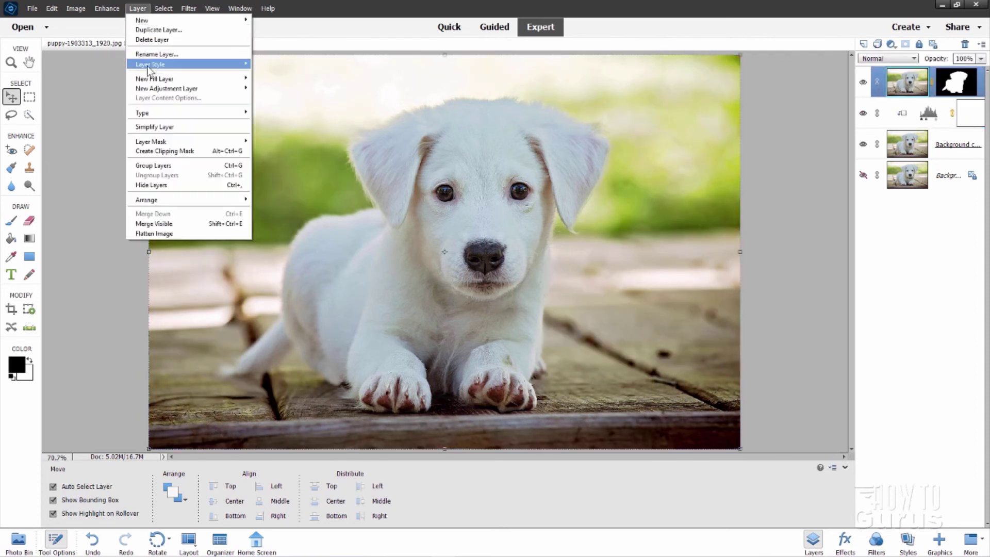
mouse_move(161, 87)
left_click(263, 89)
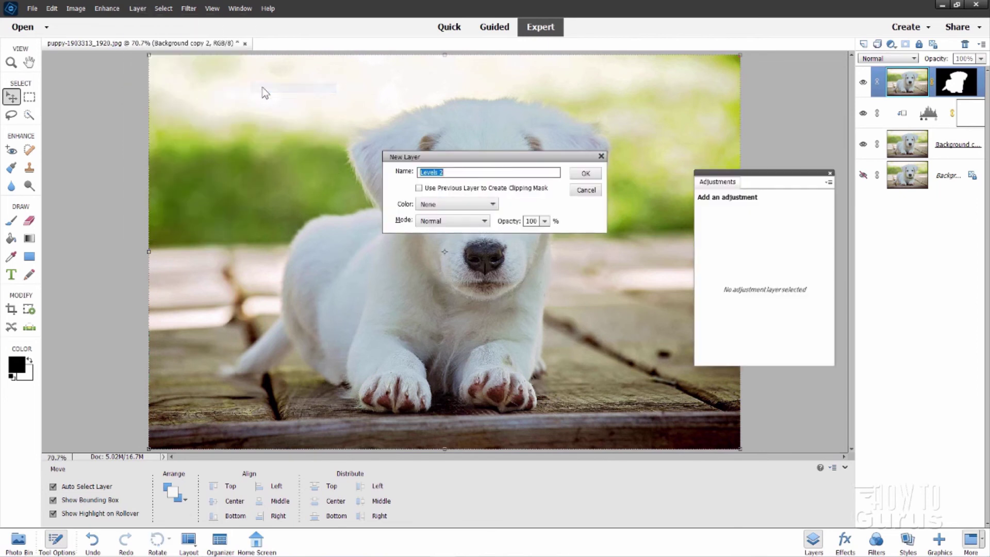
left_click(420, 187)
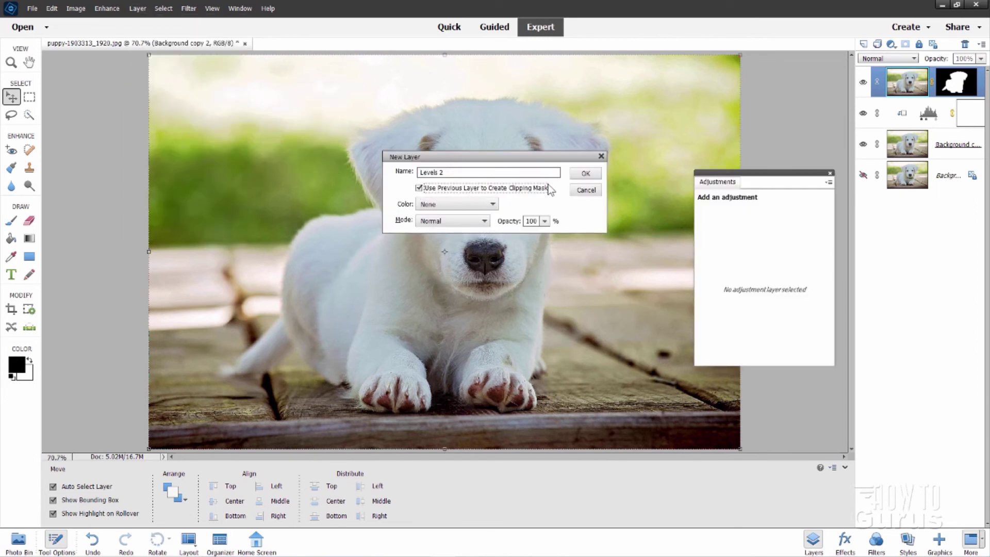
left_click(579, 177)
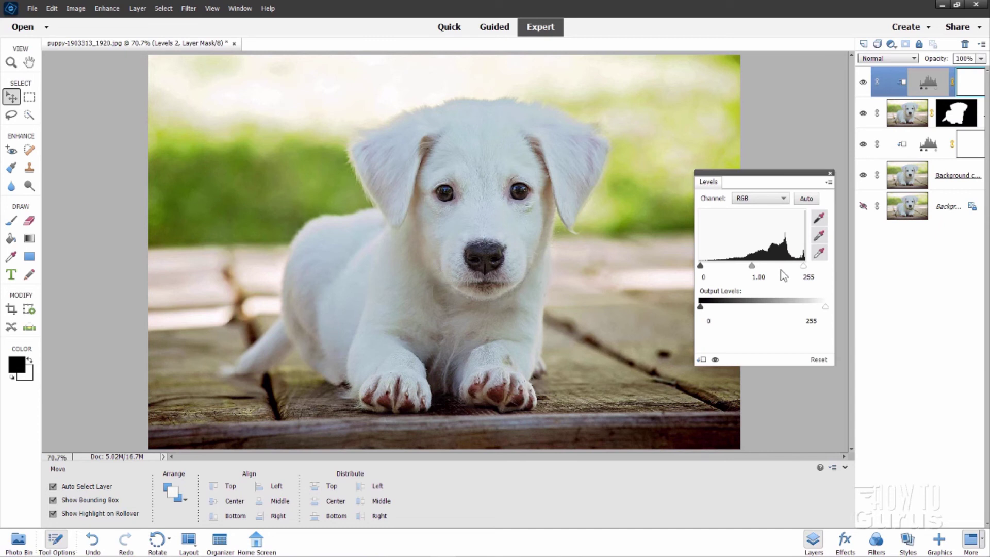
Step: Set Levels 2 inputs to 22, 1.15 and 240, toggling it to compare before and after
left_click_drag(752, 268, 748, 269)
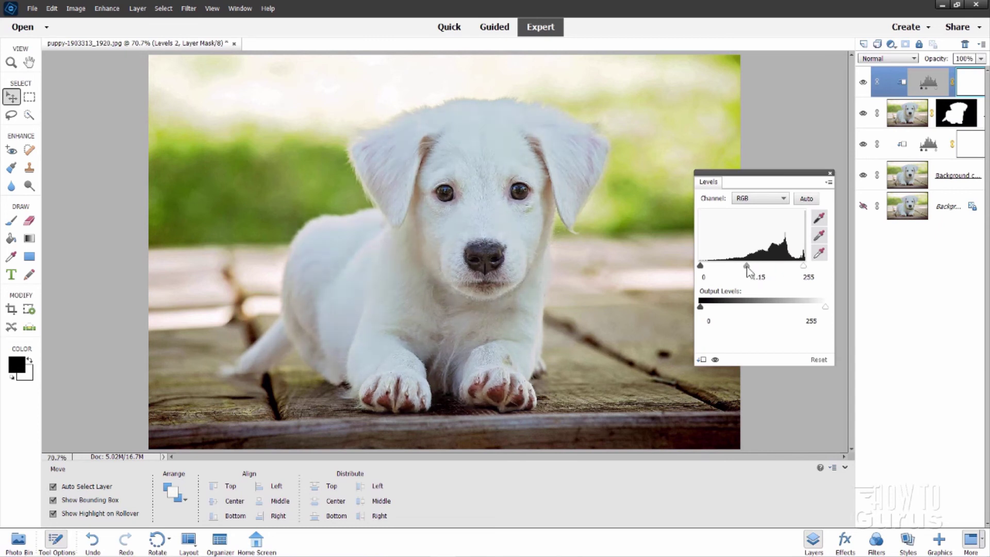
left_click_drag(700, 265, 710, 265)
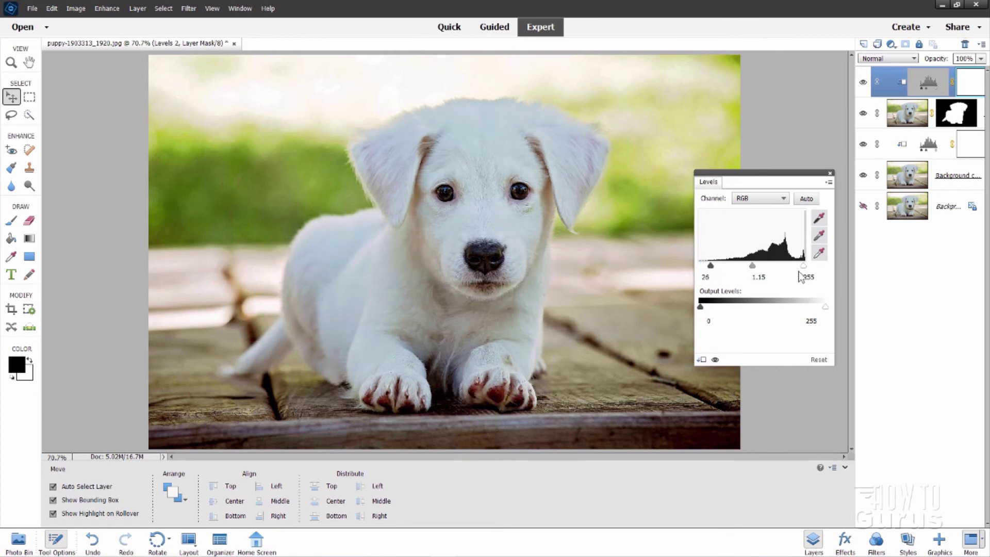
left_click_drag(803, 266, 797, 267)
left_click_drag(711, 265, 709, 265)
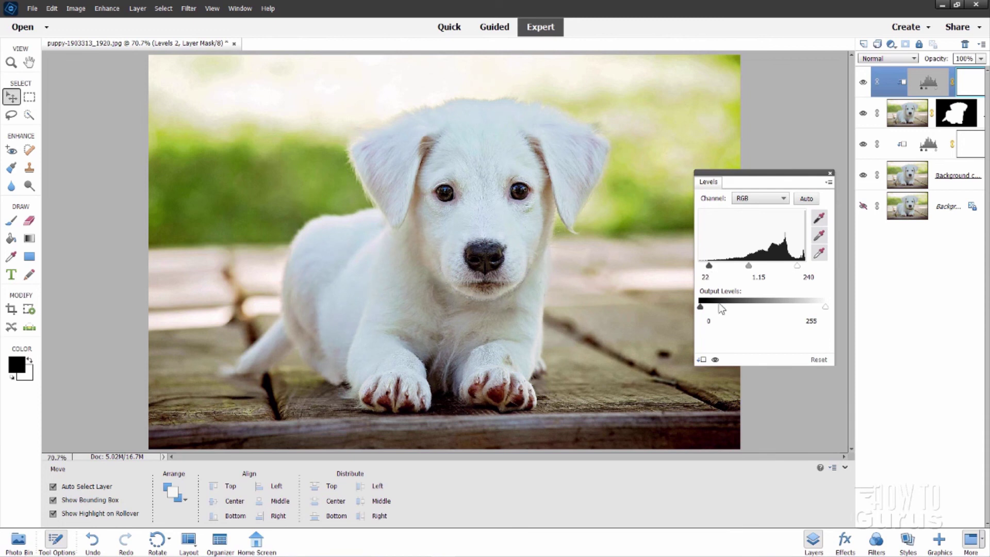
left_click(715, 359)
left_click(714, 360)
left_click(714, 360)
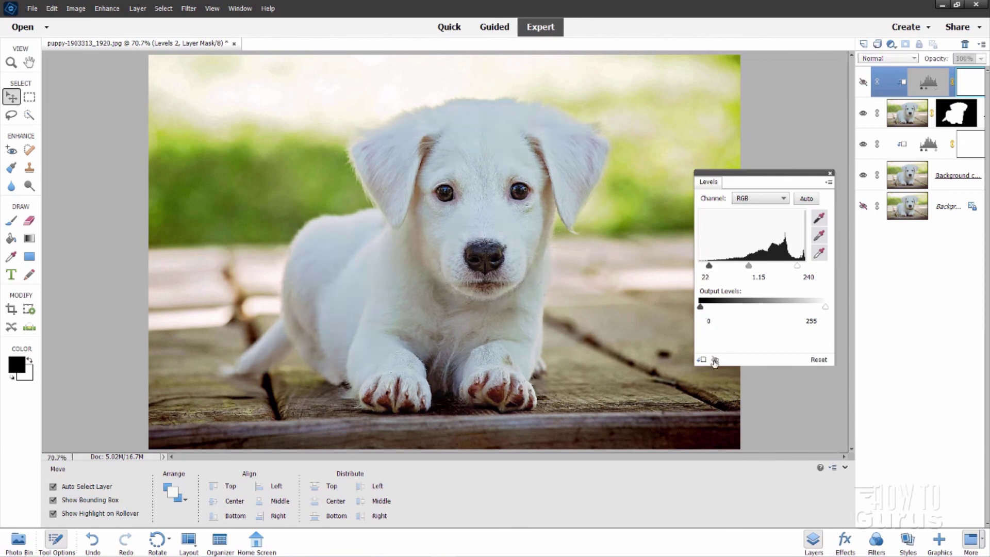
left_click(714, 360)
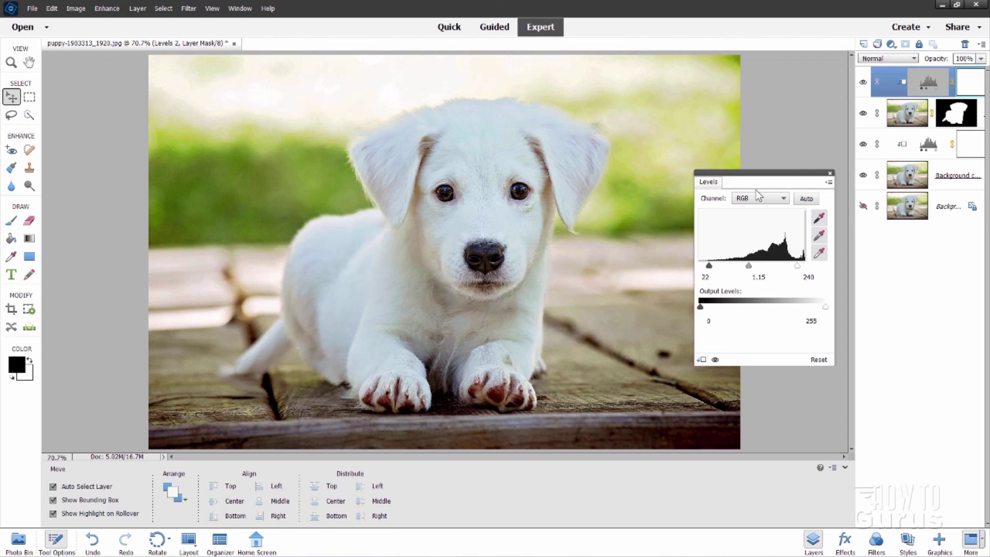
Step: Close the Levels 2 settings, reopen them from the thumbnail, and close them again
left_click(830, 174)
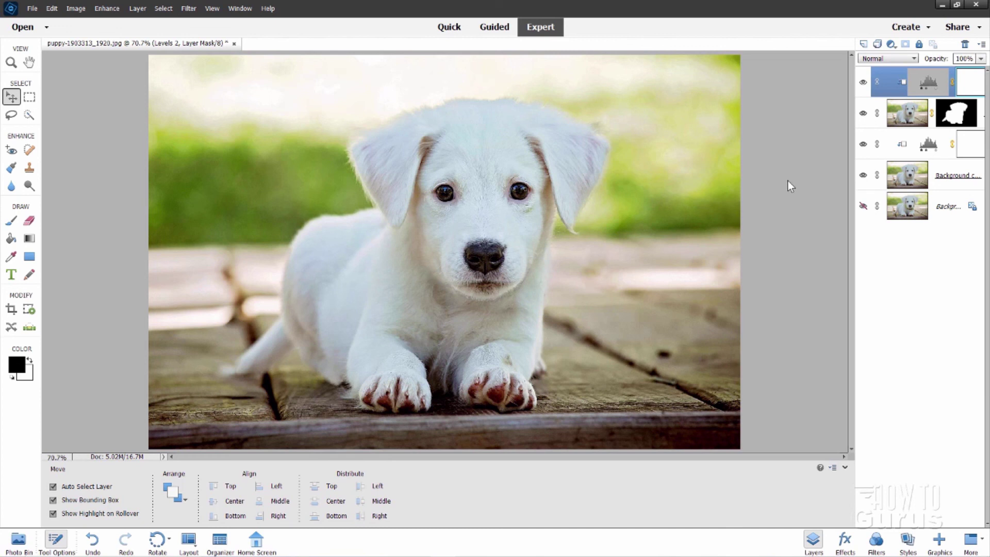
double_click(928, 83)
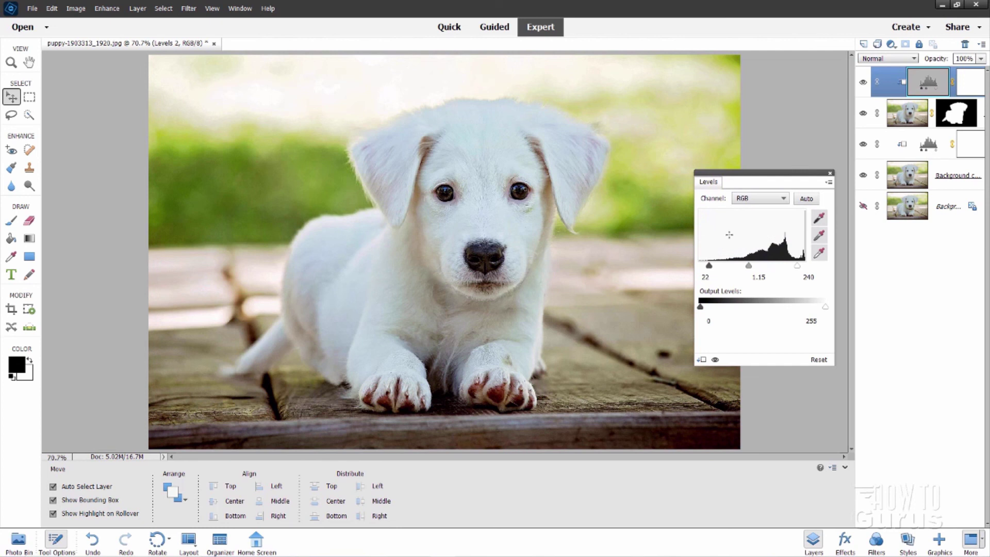
left_click(829, 173)
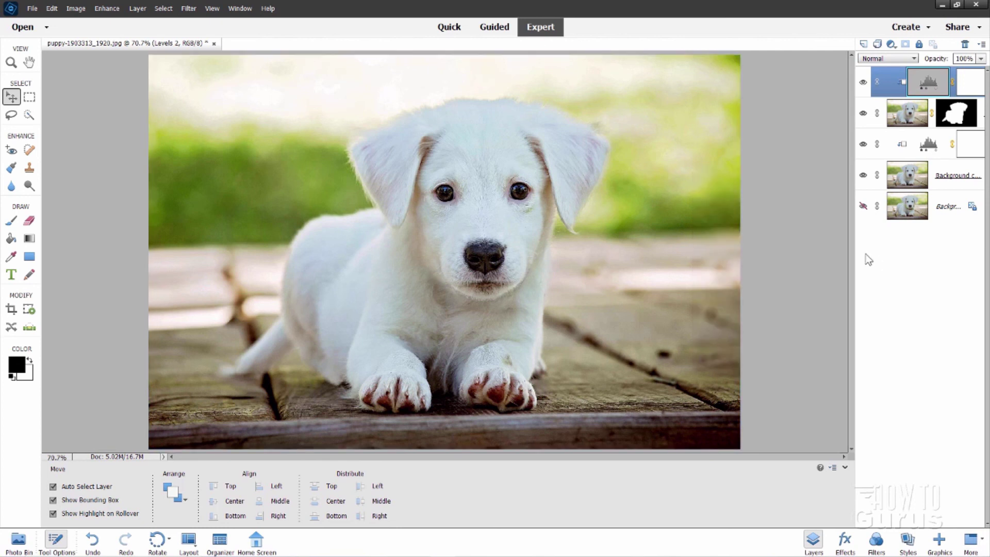